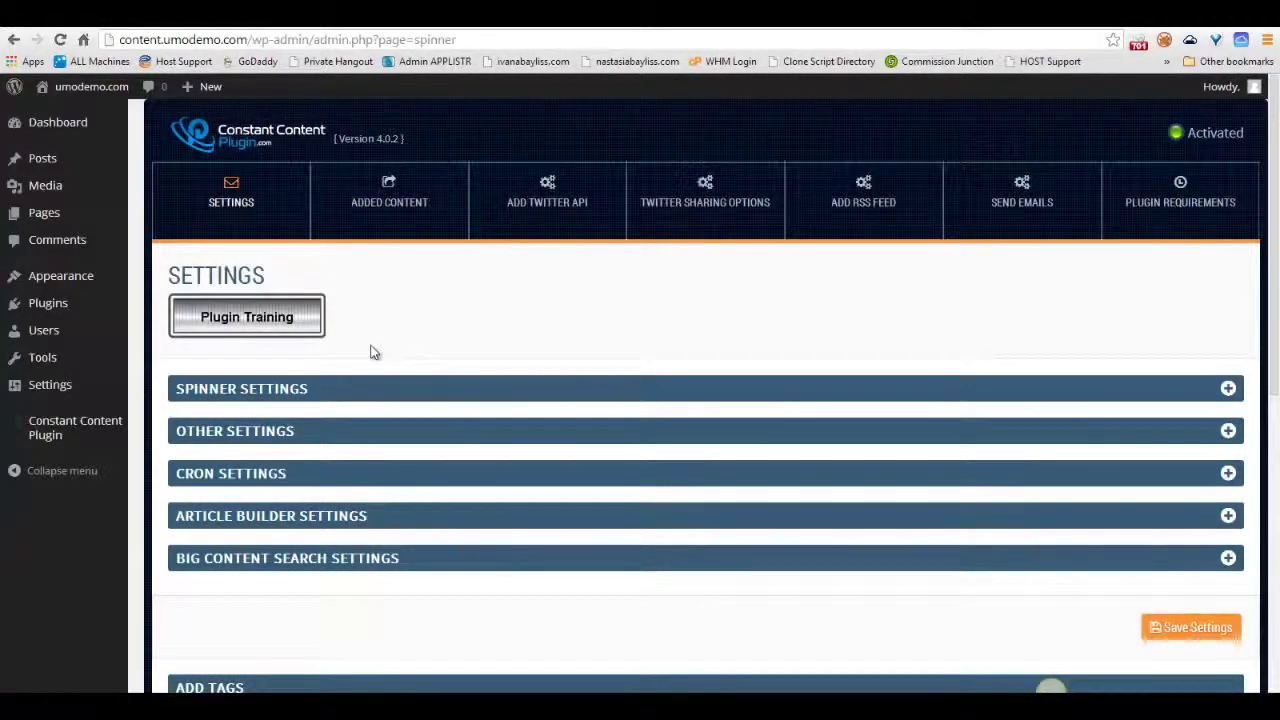
scroll(420, 290, down, 5)
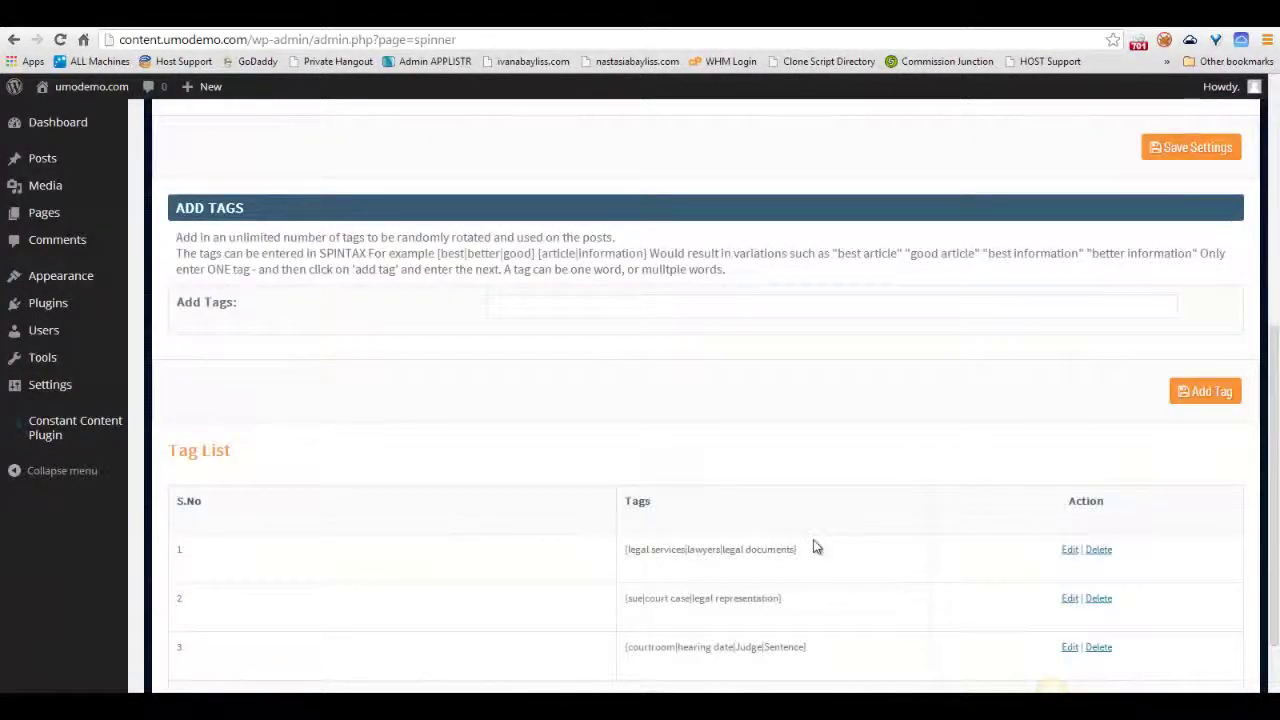
scroll(806, 566, down, 1)
scroll(803, 562, up, 6)
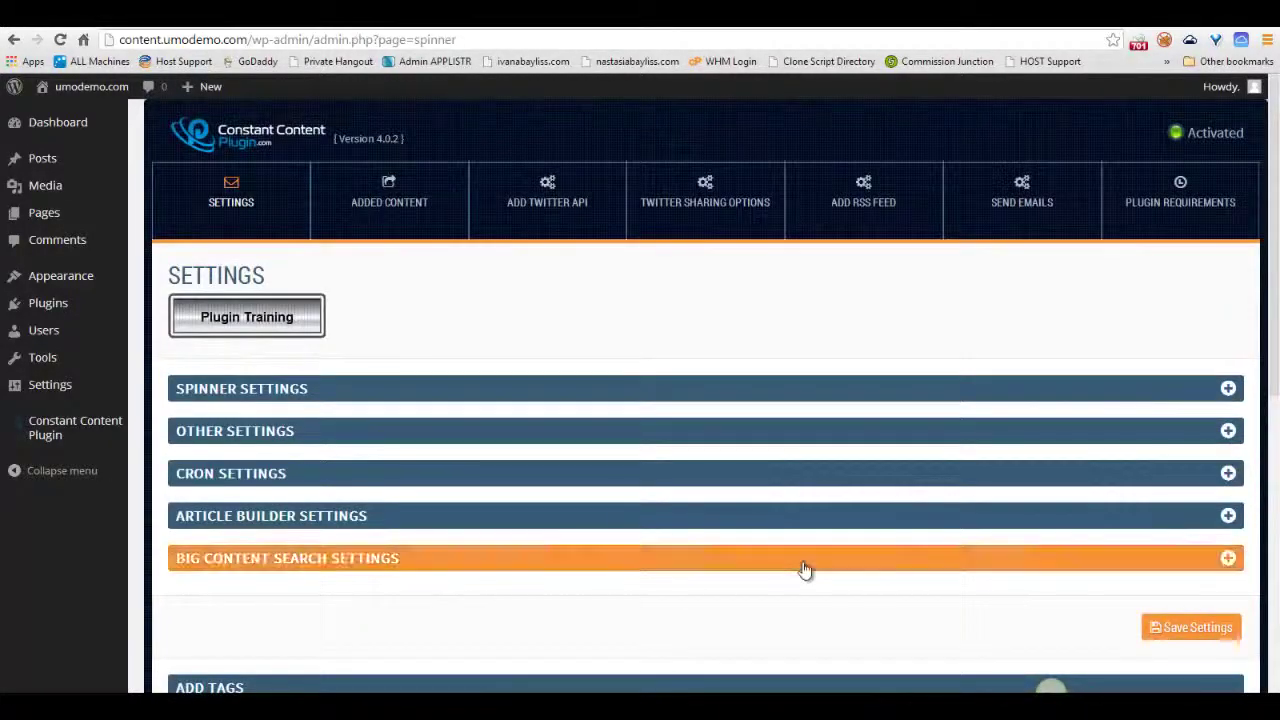
scroll(805, 569, down, 6)
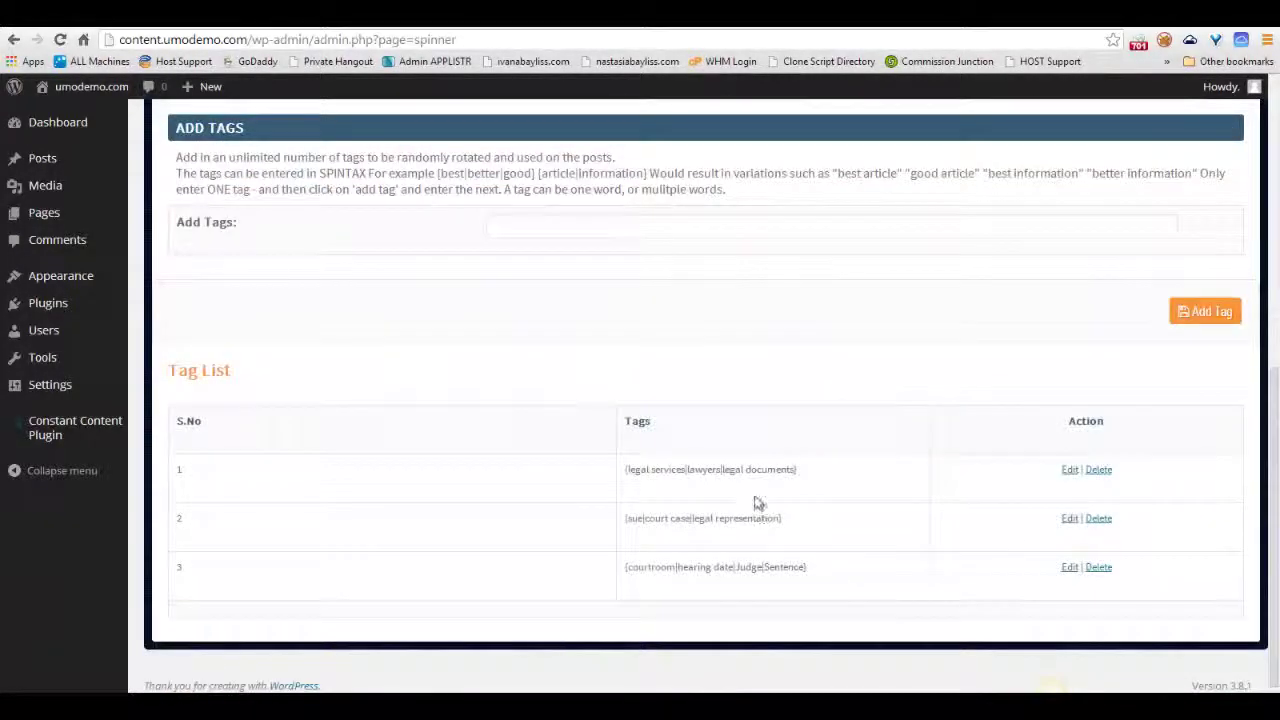
scroll(803, 526, up, 6)
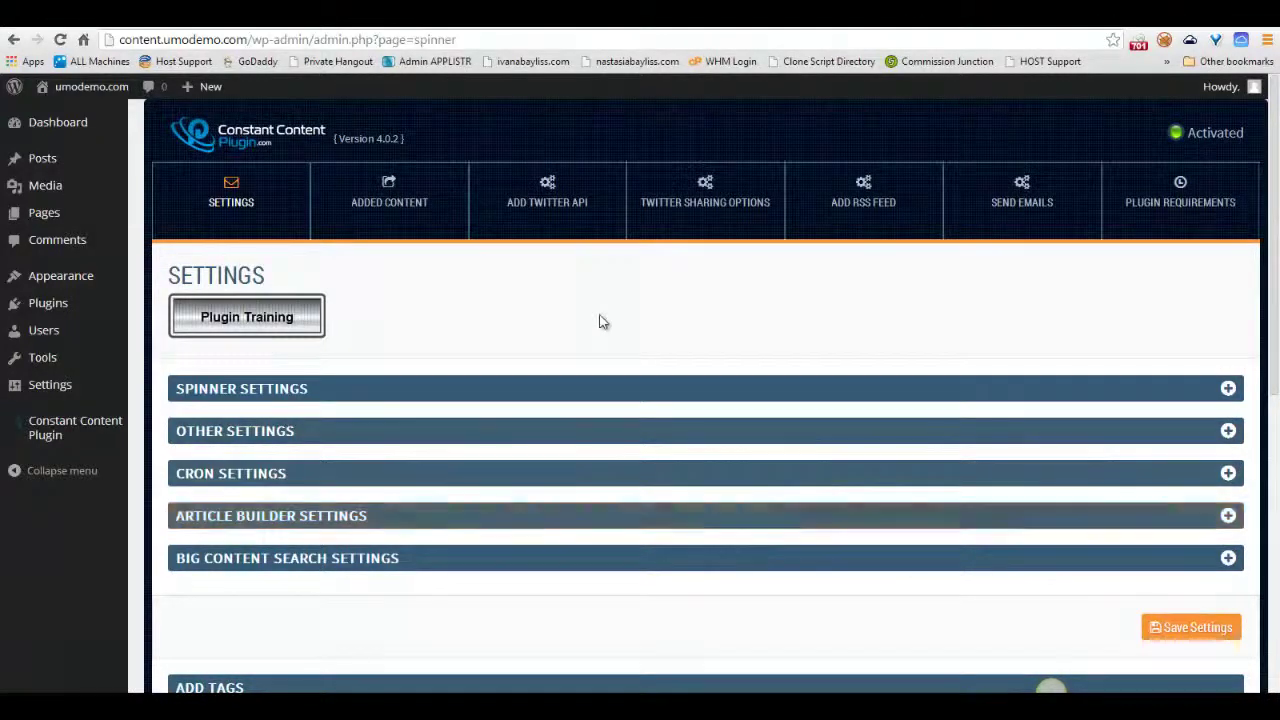
Step: Open the Google RSS form on the plugin's Add RSS Feed page
click(863, 214)
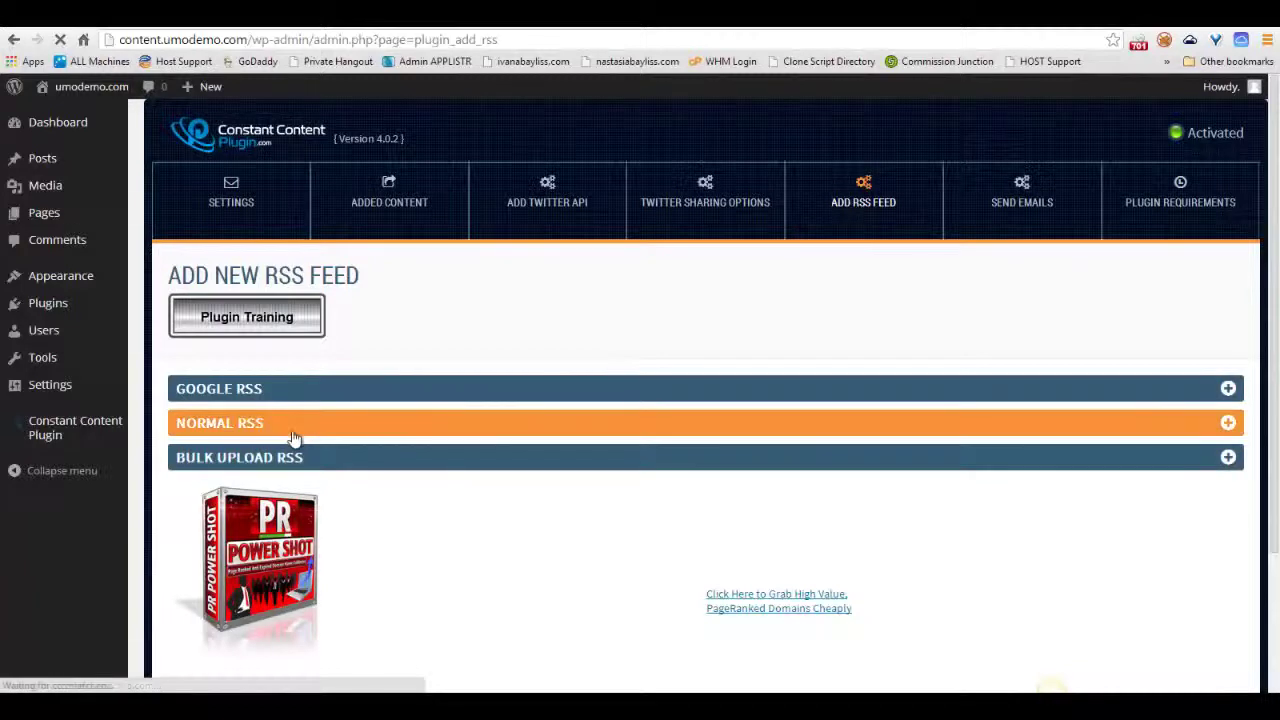
click(361, 399)
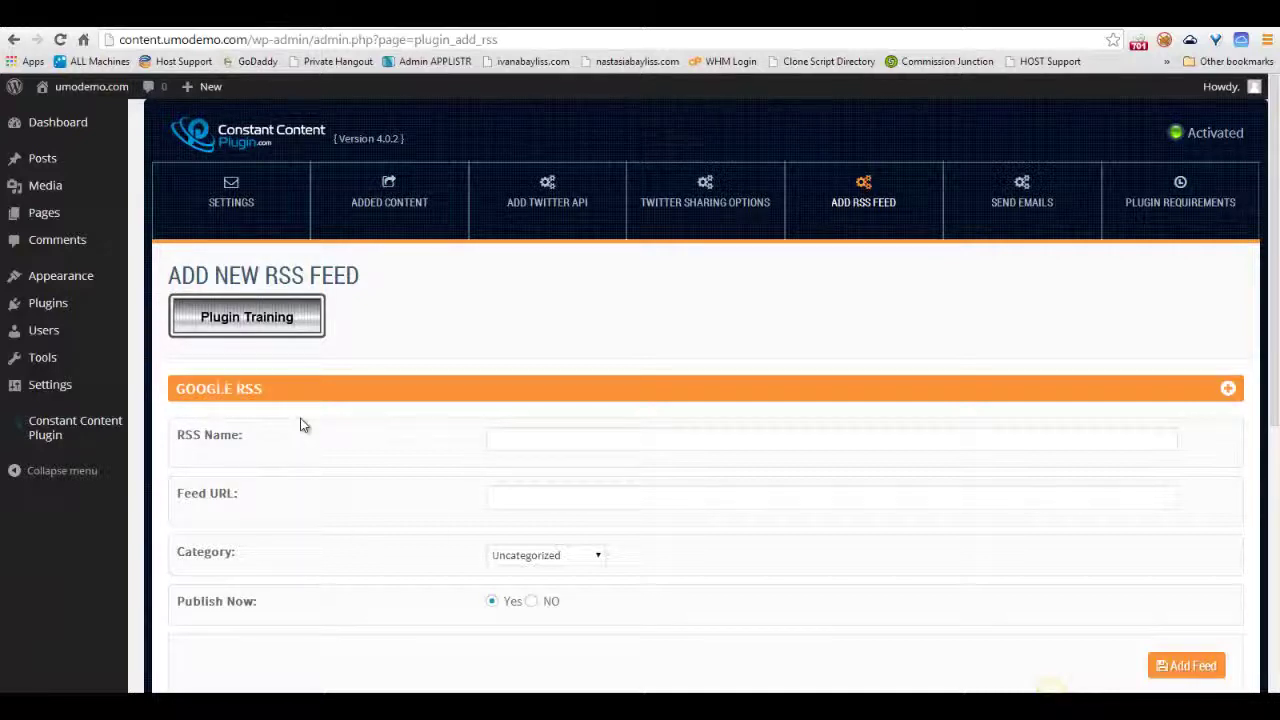
scroll(369, 454, down, 2)
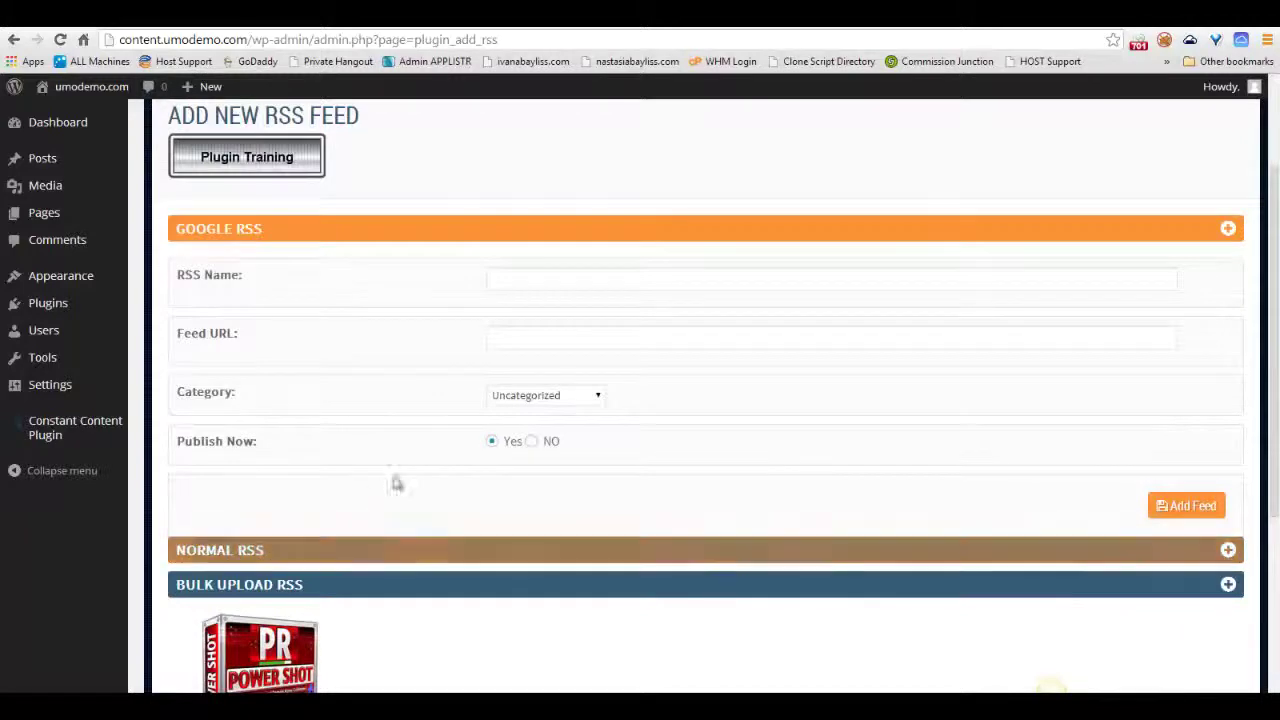
scroll(549, 420, up, 2)
scroll(586, 423, down, 1)
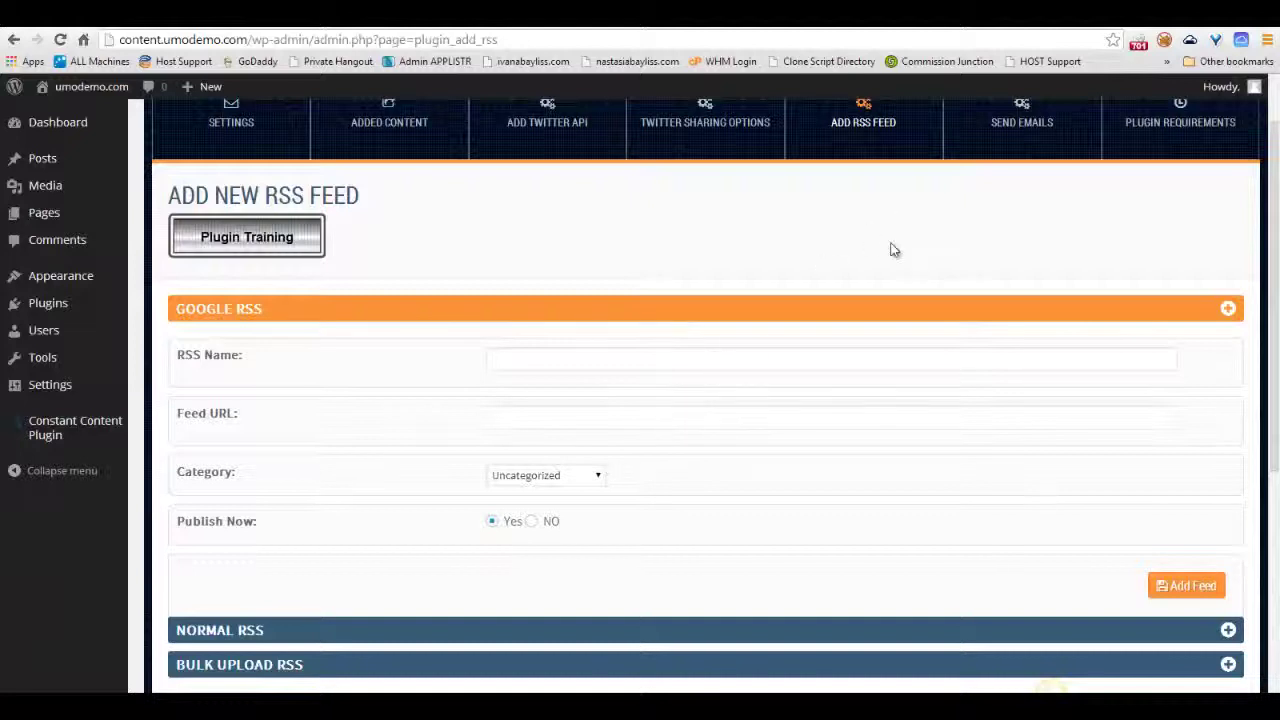
Step: Open the Google Alerts page in a new browser tab
click(1167, 25)
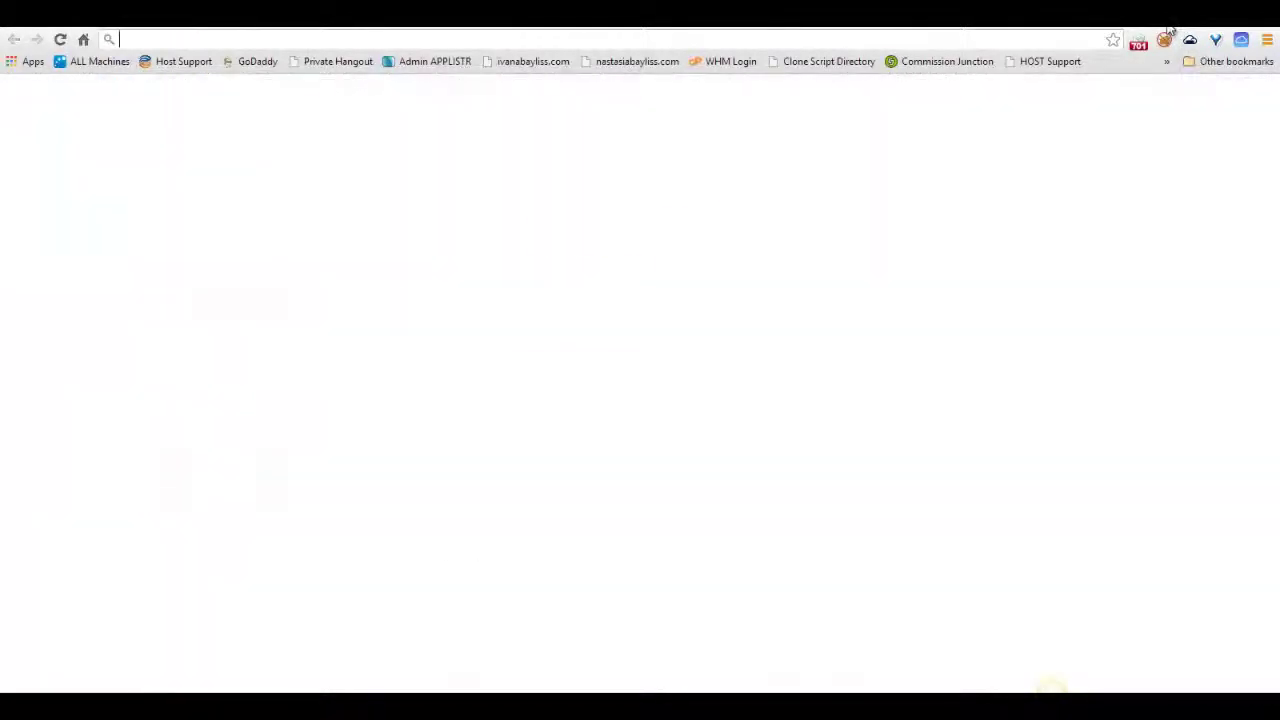
text(alert)
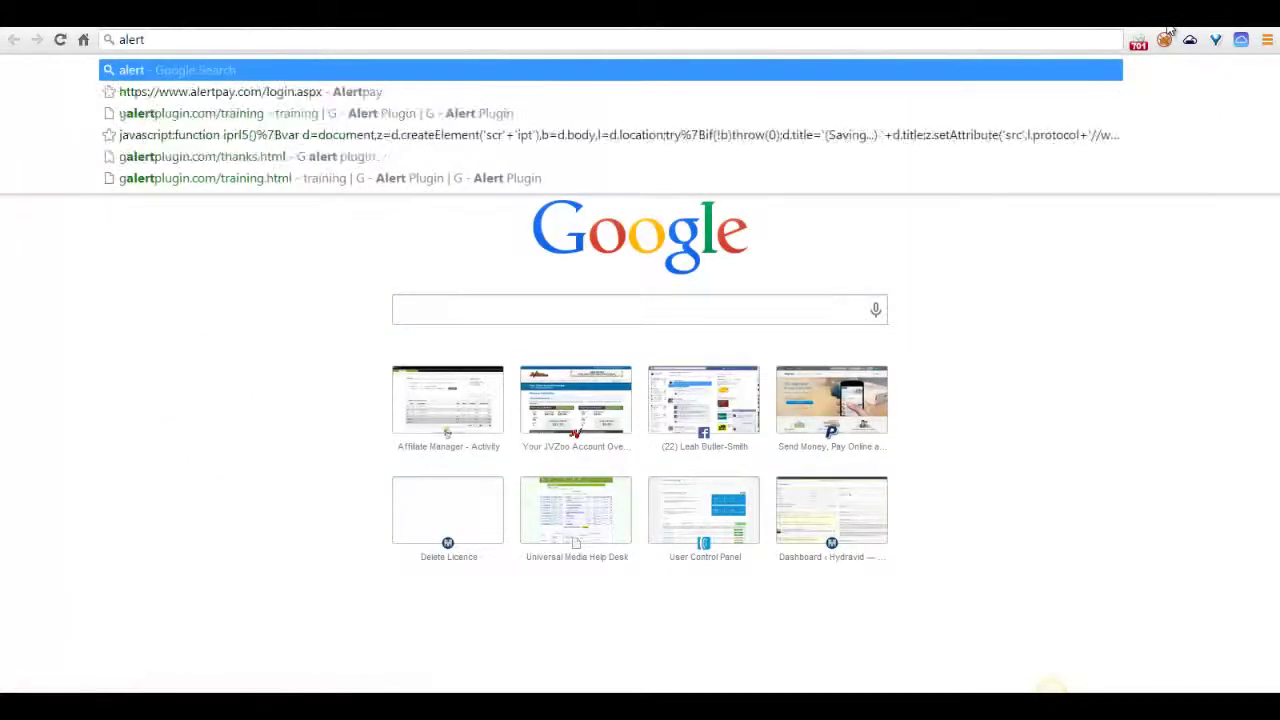
text(s.google.c)
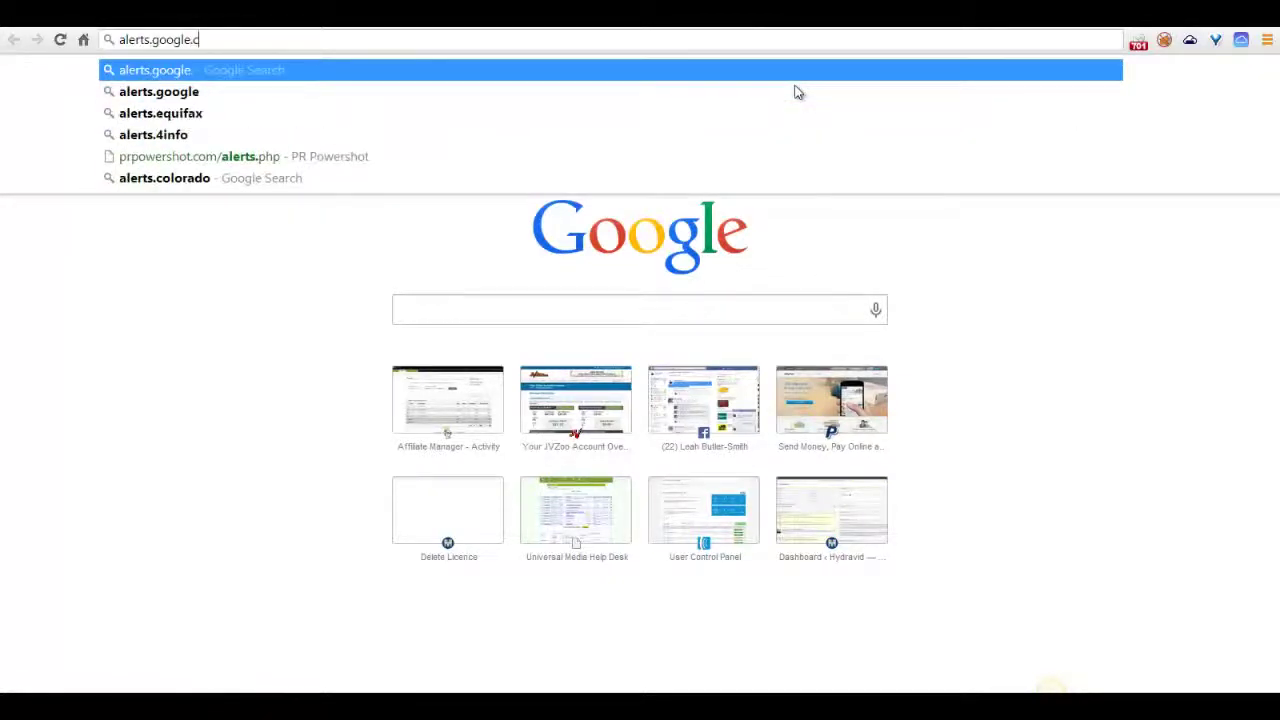
key(Return)
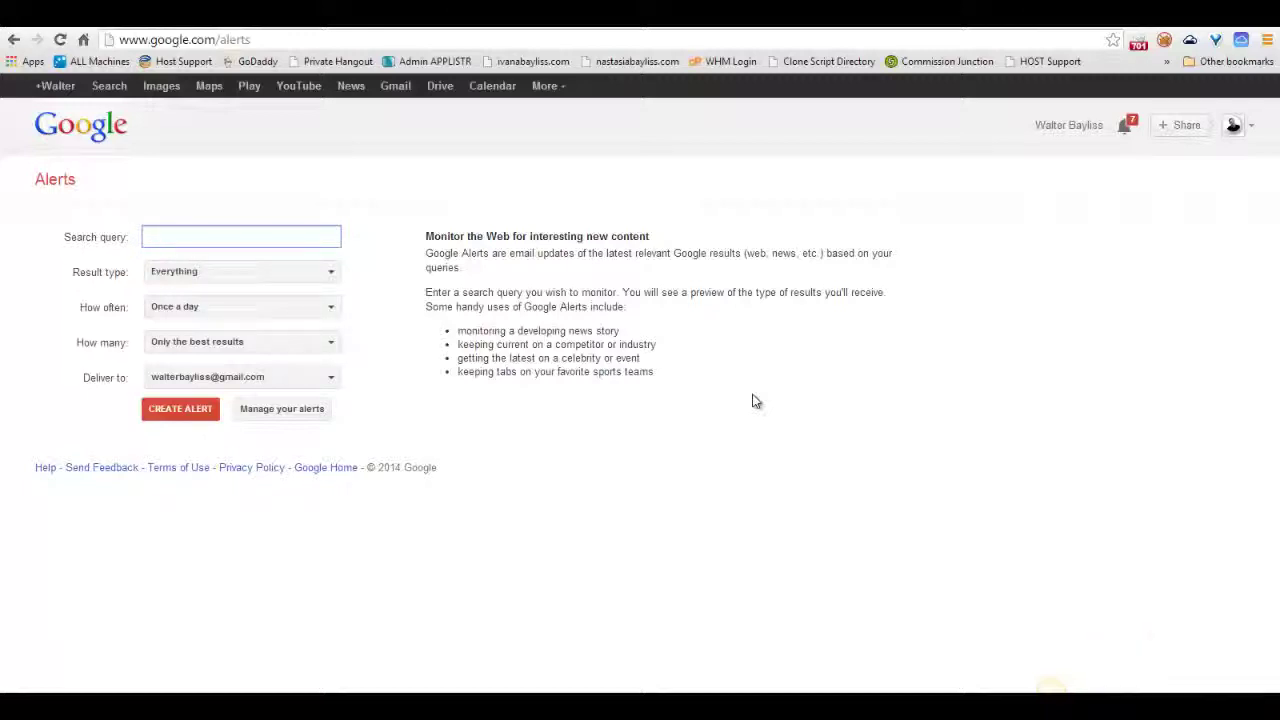
Step: Set up an alert for "lawyer" with result type News, frequency As-it-happens and only the best results
text(awyer)
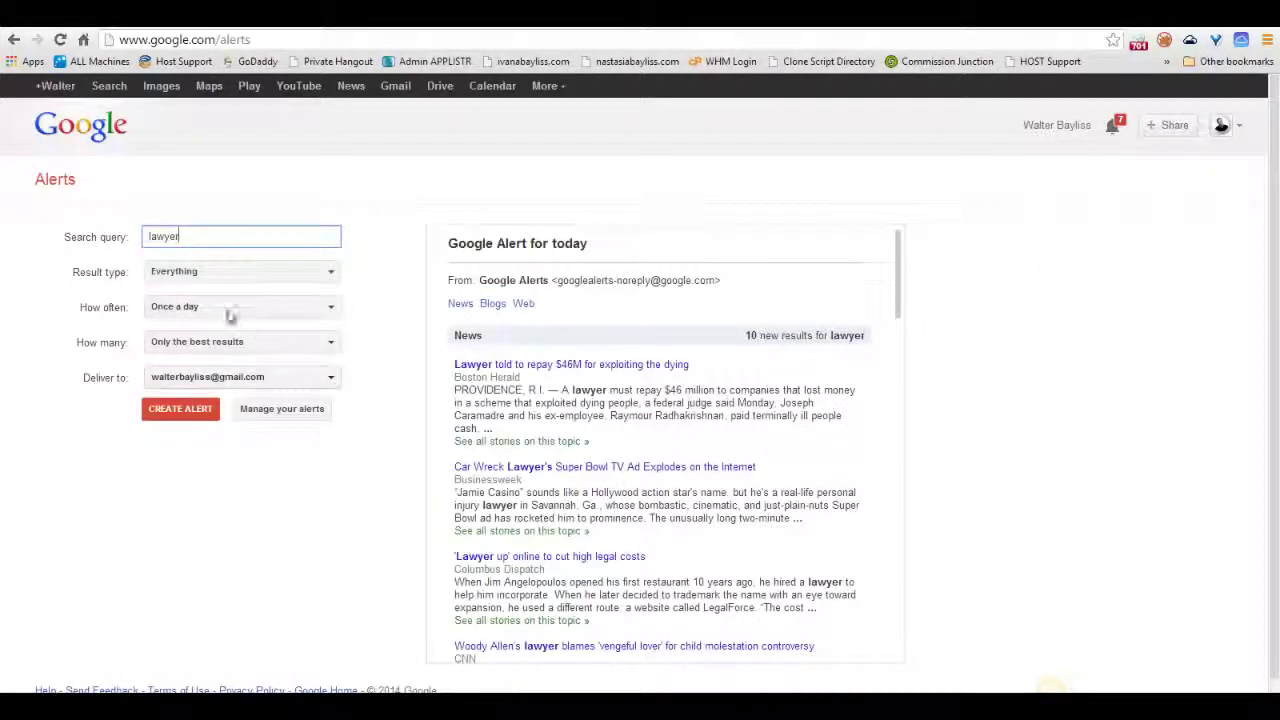
click(211, 275)
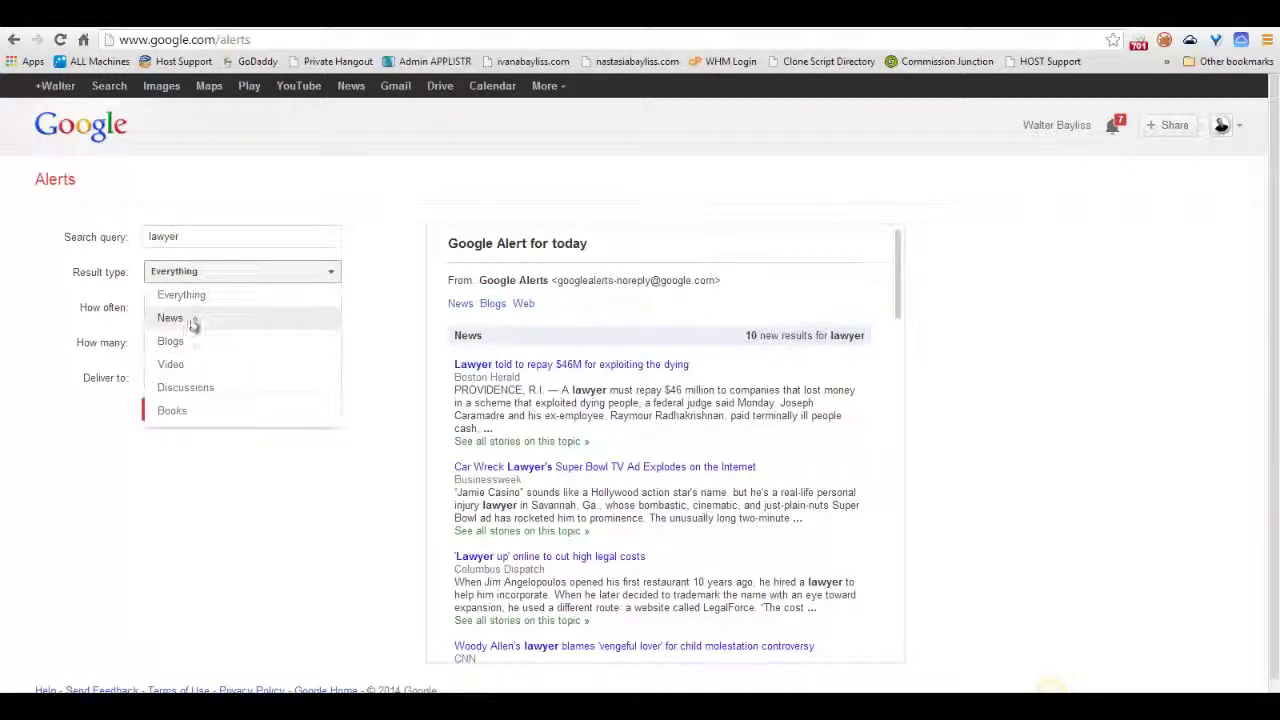
click(192, 320)
click(223, 310)
click(196, 330)
click(230, 345)
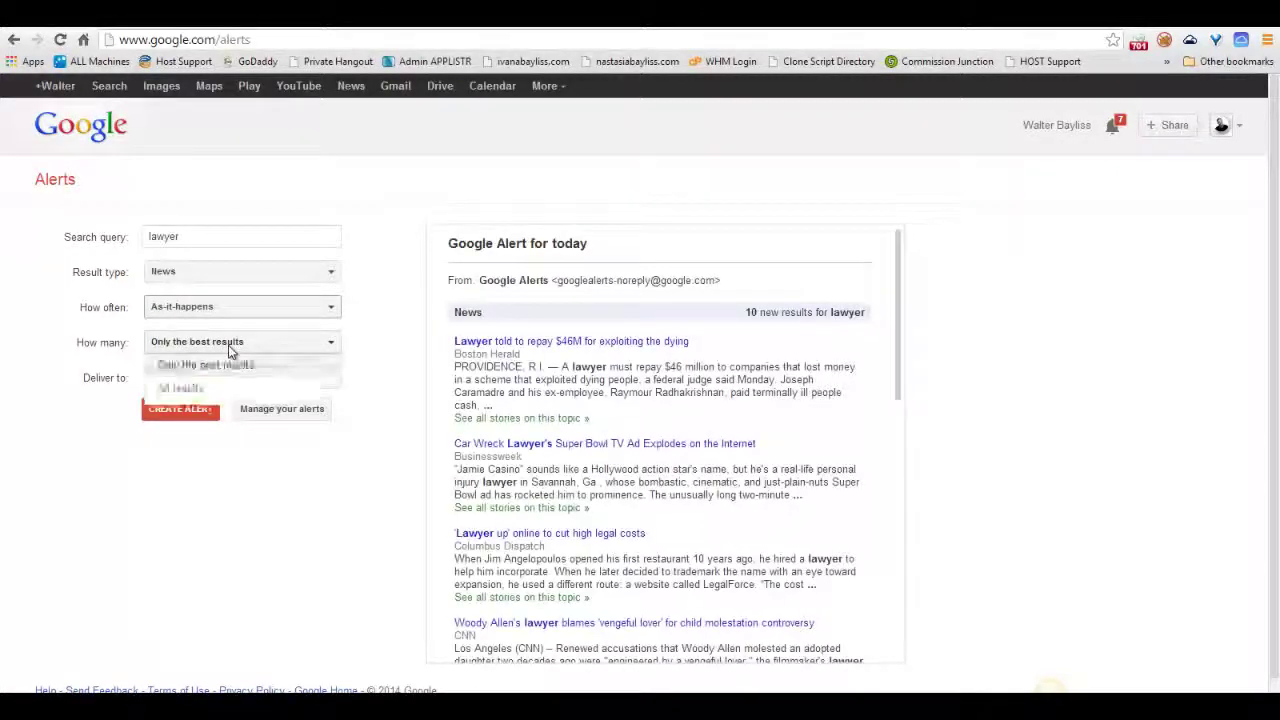
click(241, 352)
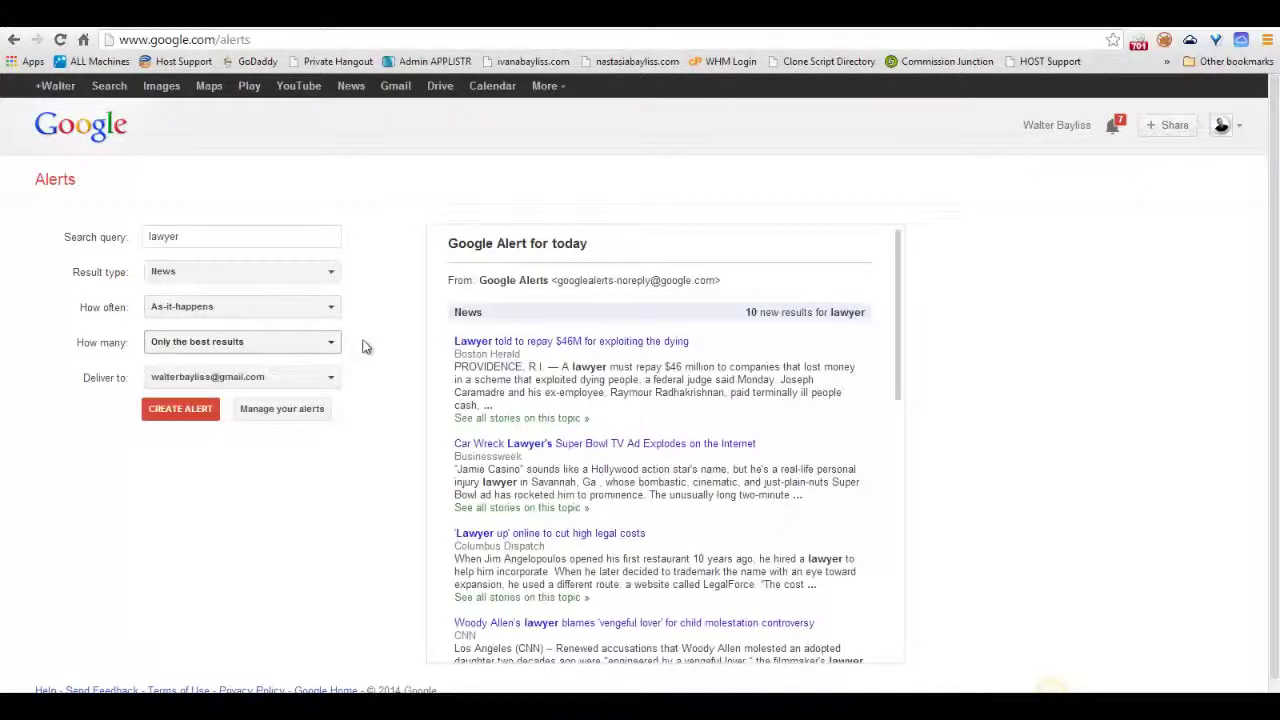
Step: Set the lawyer alert to be delivered to Feed and create it
click(296, 379)
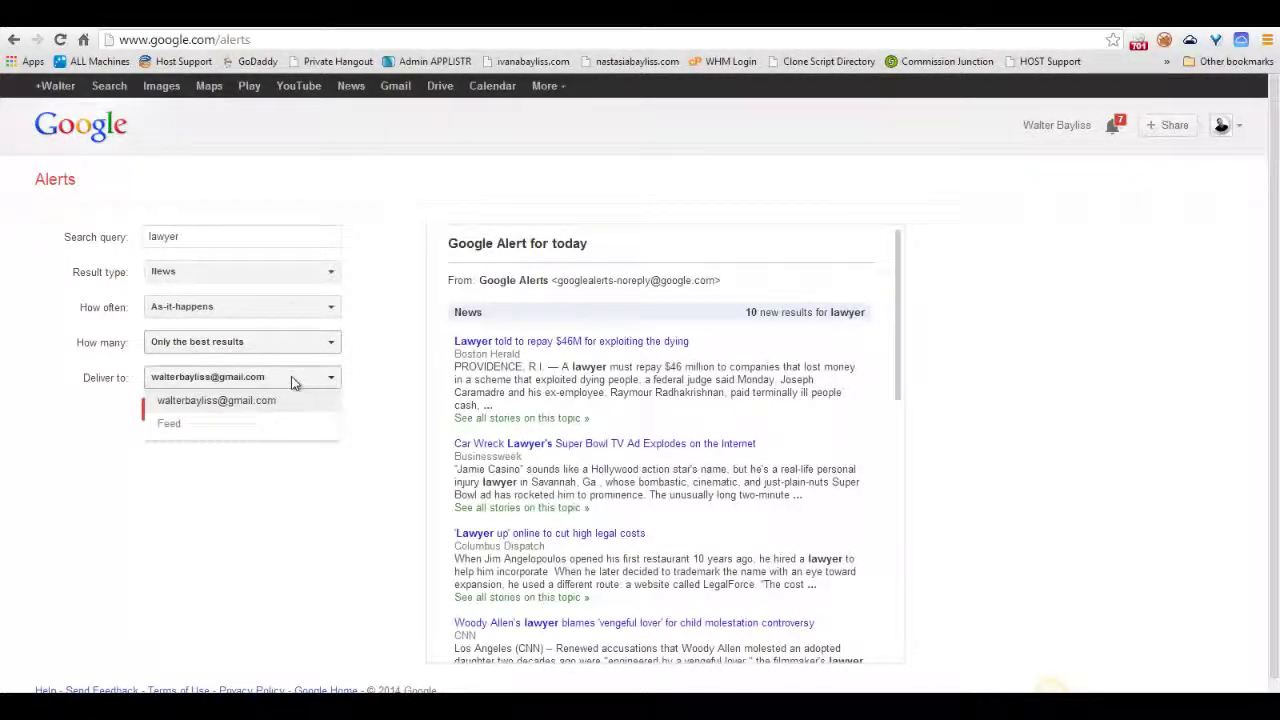
click(175, 424)
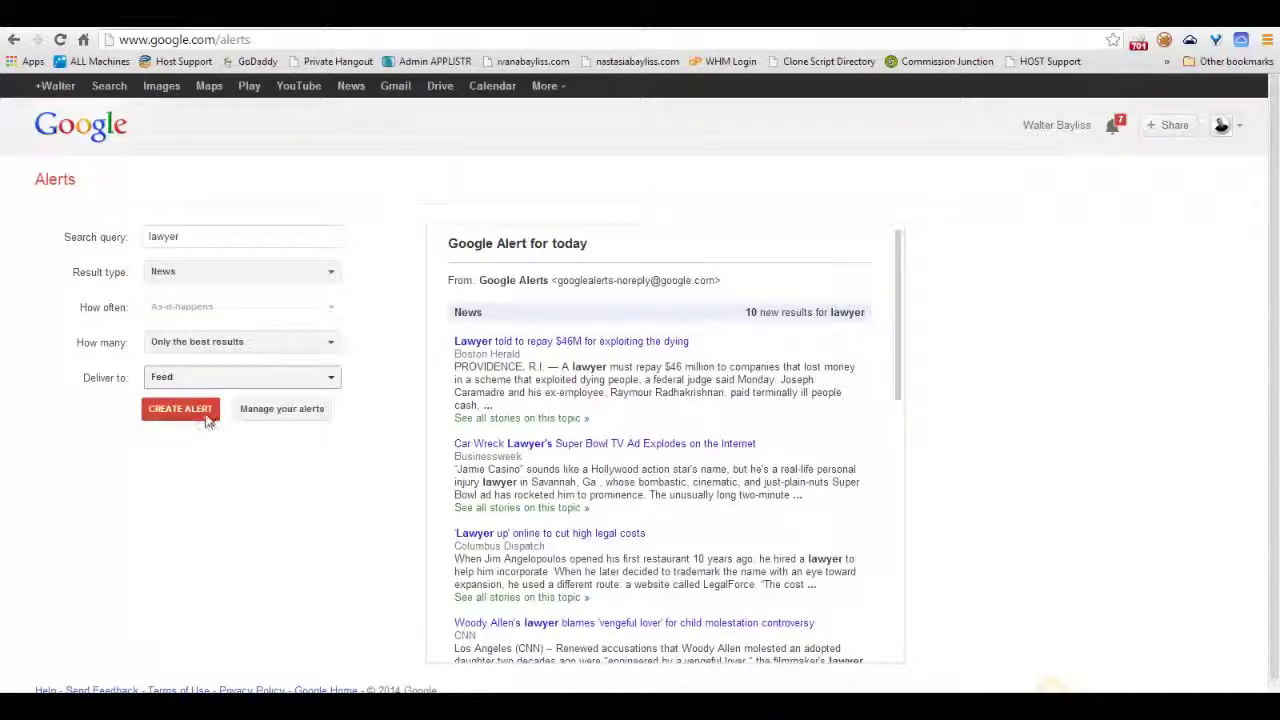
click(205, 414)
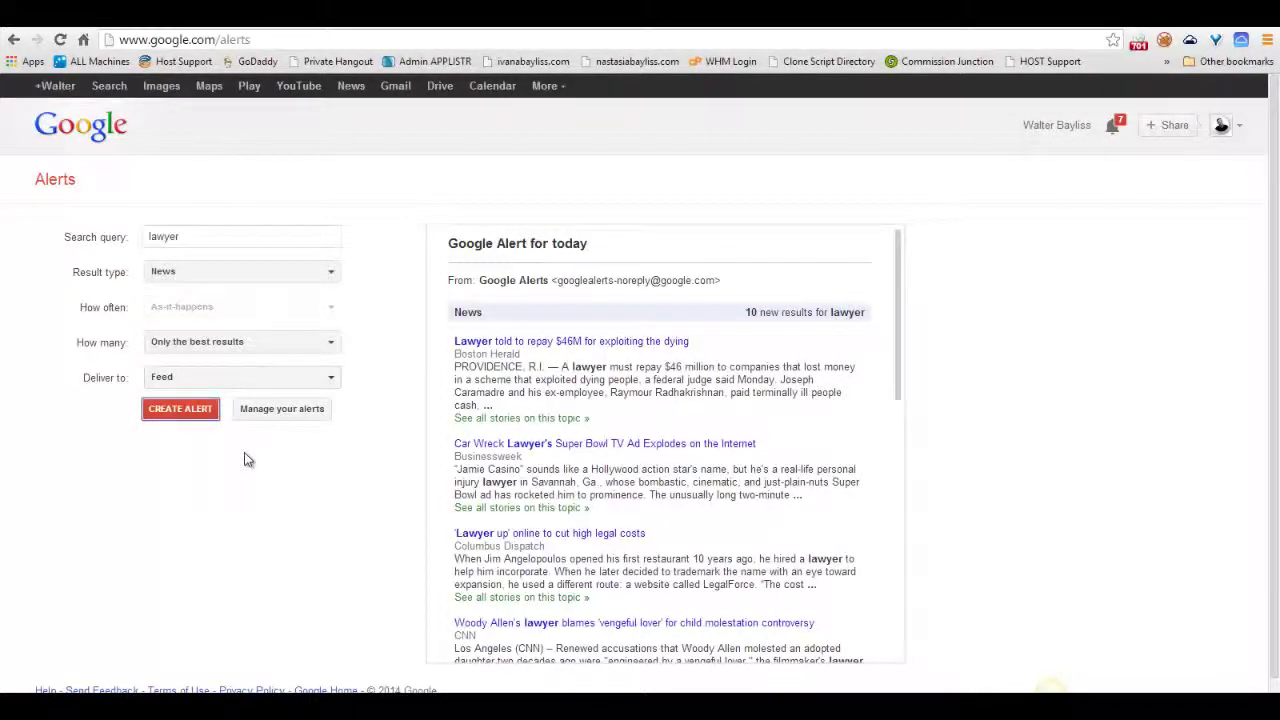
Step: Copy the link address of the lawyer alert's feed
scroll(360, 395, down, 1)
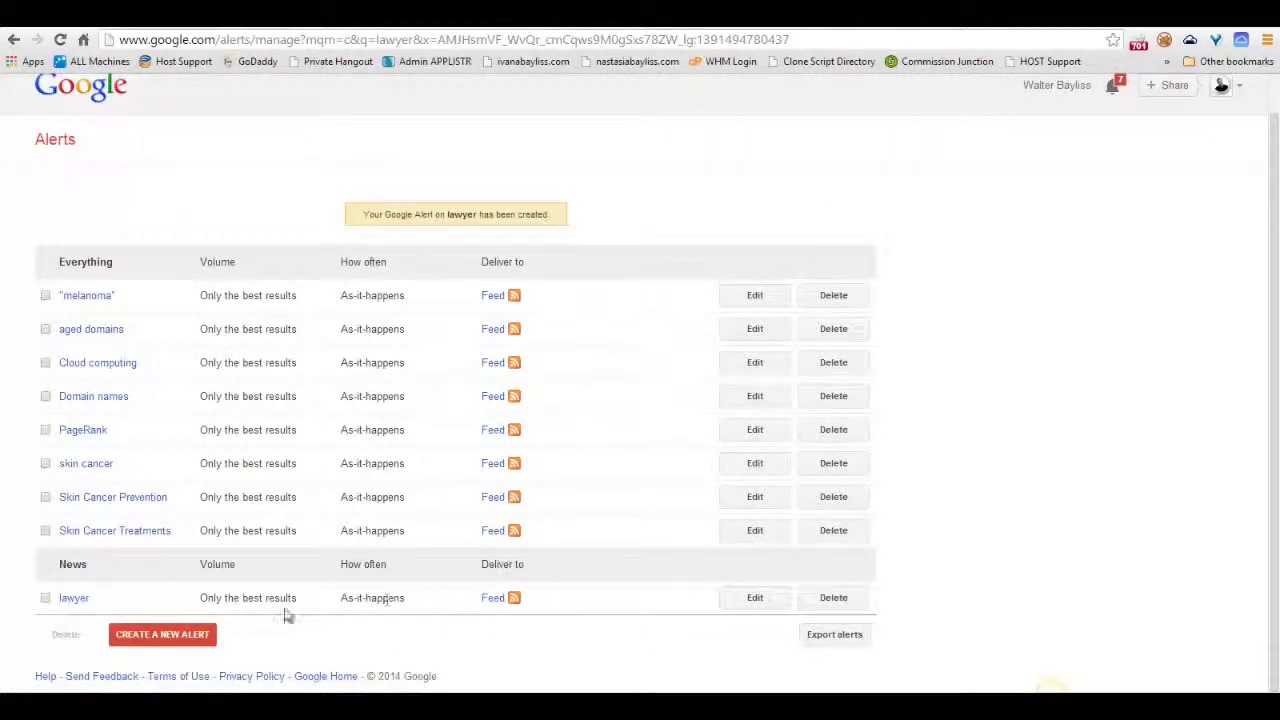
right_click(514, 601)
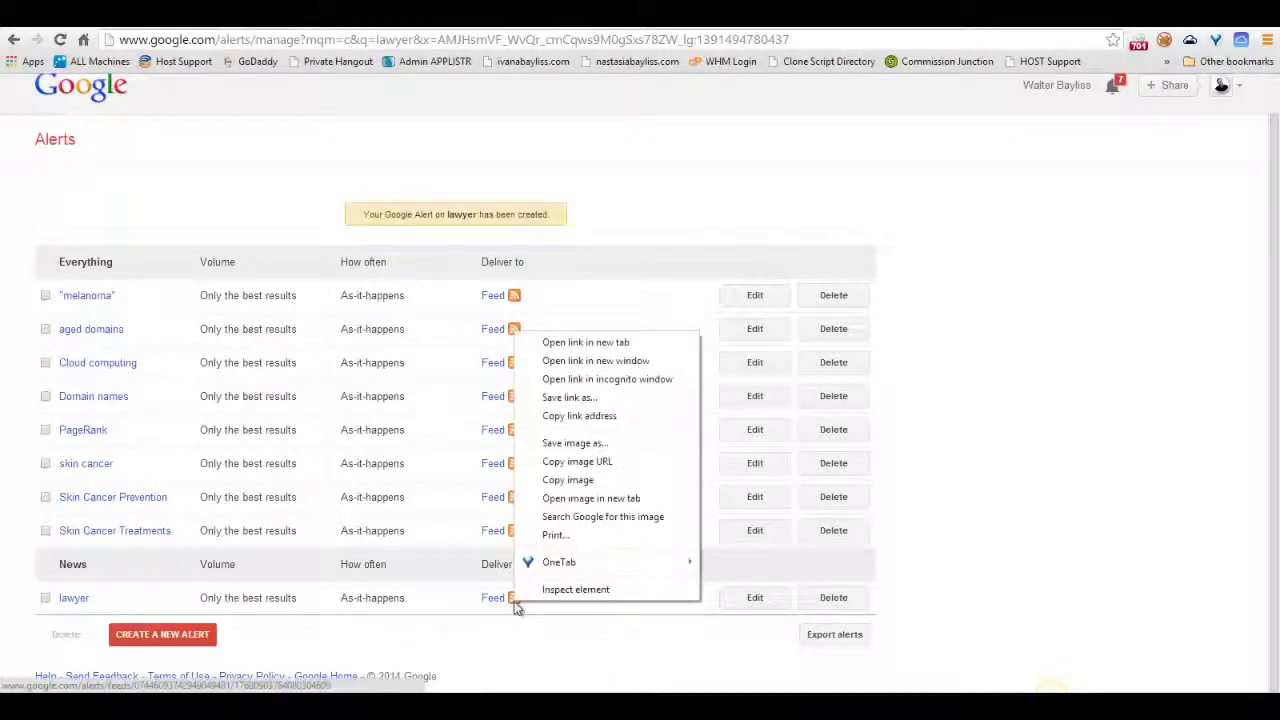
click(587, 421)
Step: Return to the plugin's RSS page and add a Google RSS feed named "Lawyer" with the copied feed URL
click(1008, 17)
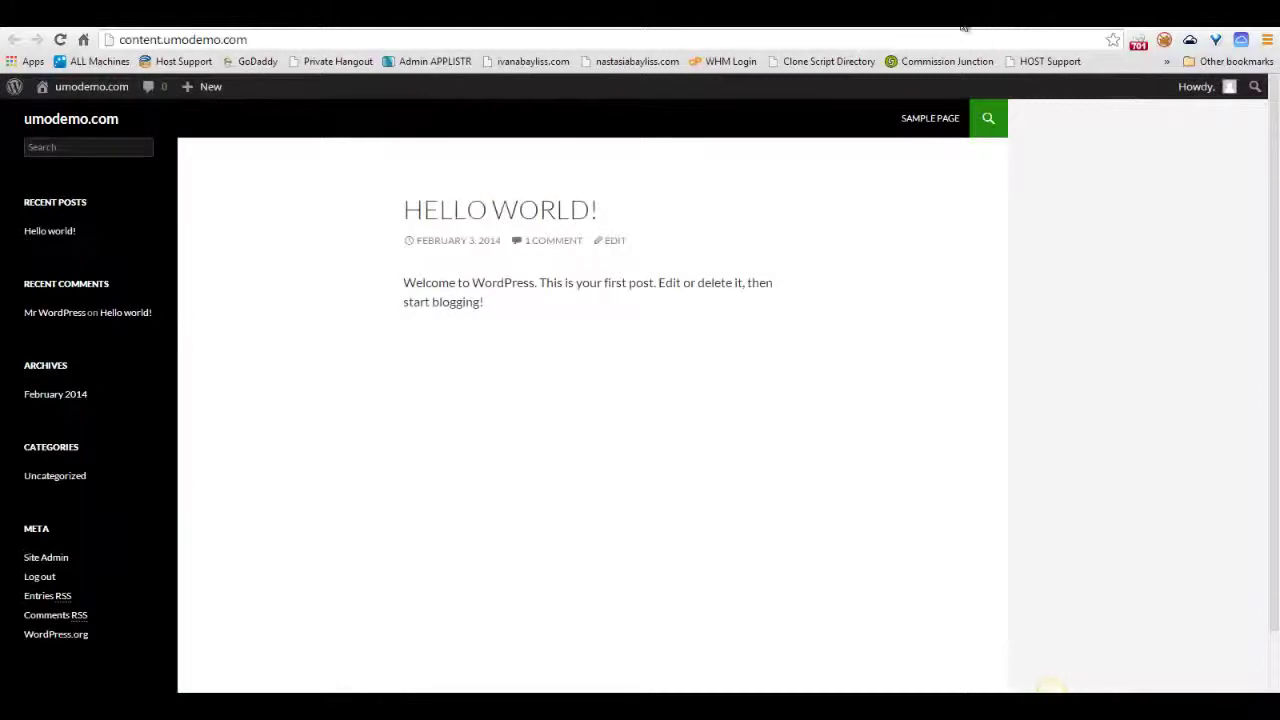
click(963, 27)
click(568, 361)
text(Lawyer)
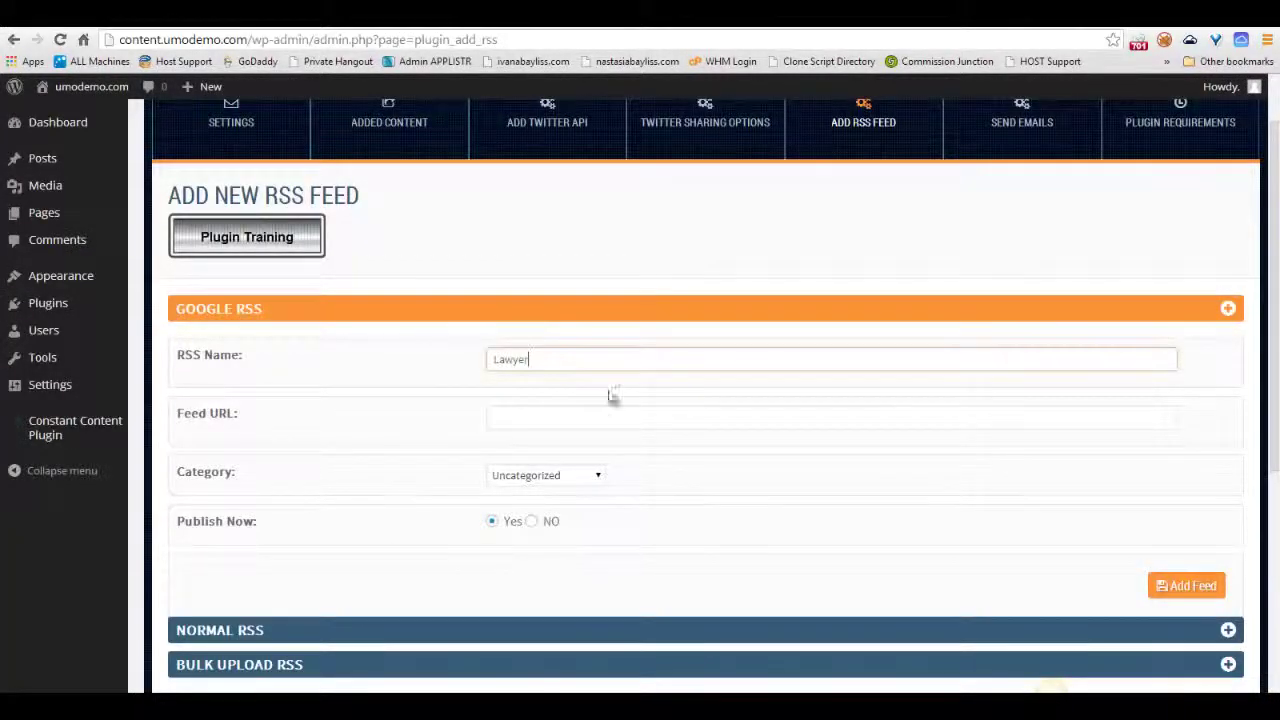
click(602, 420)
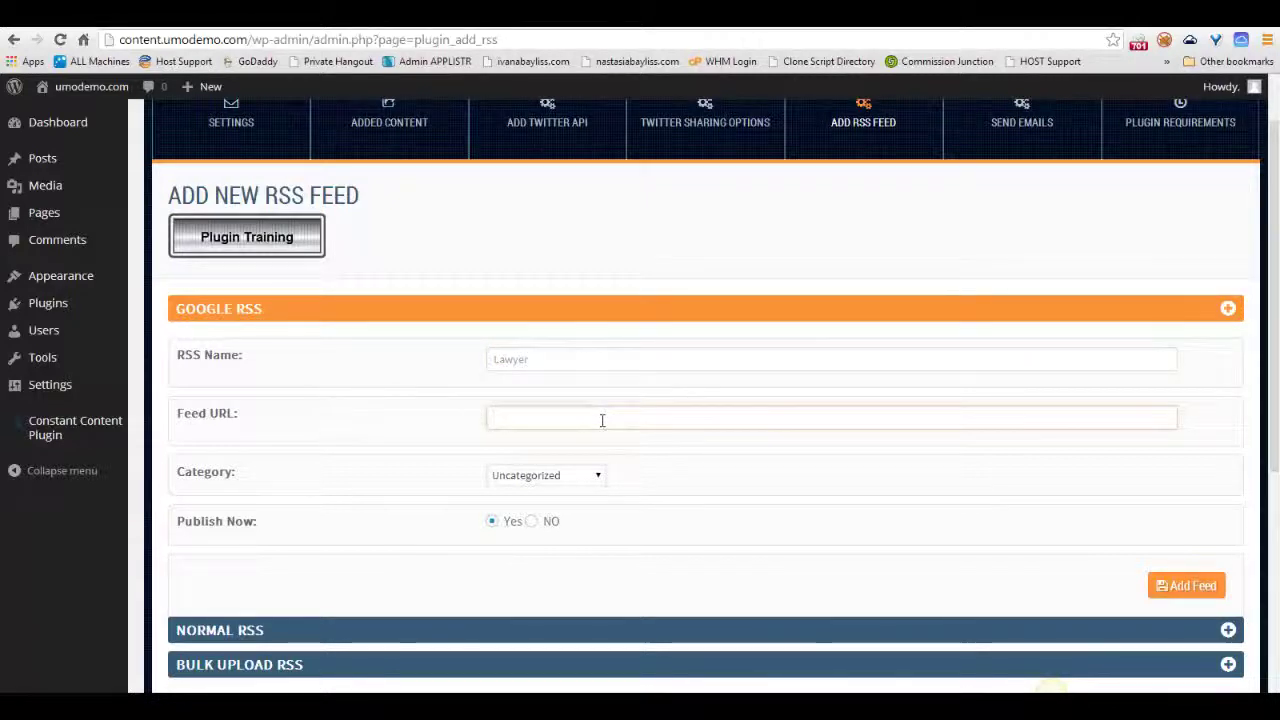
key(ctrl+v)
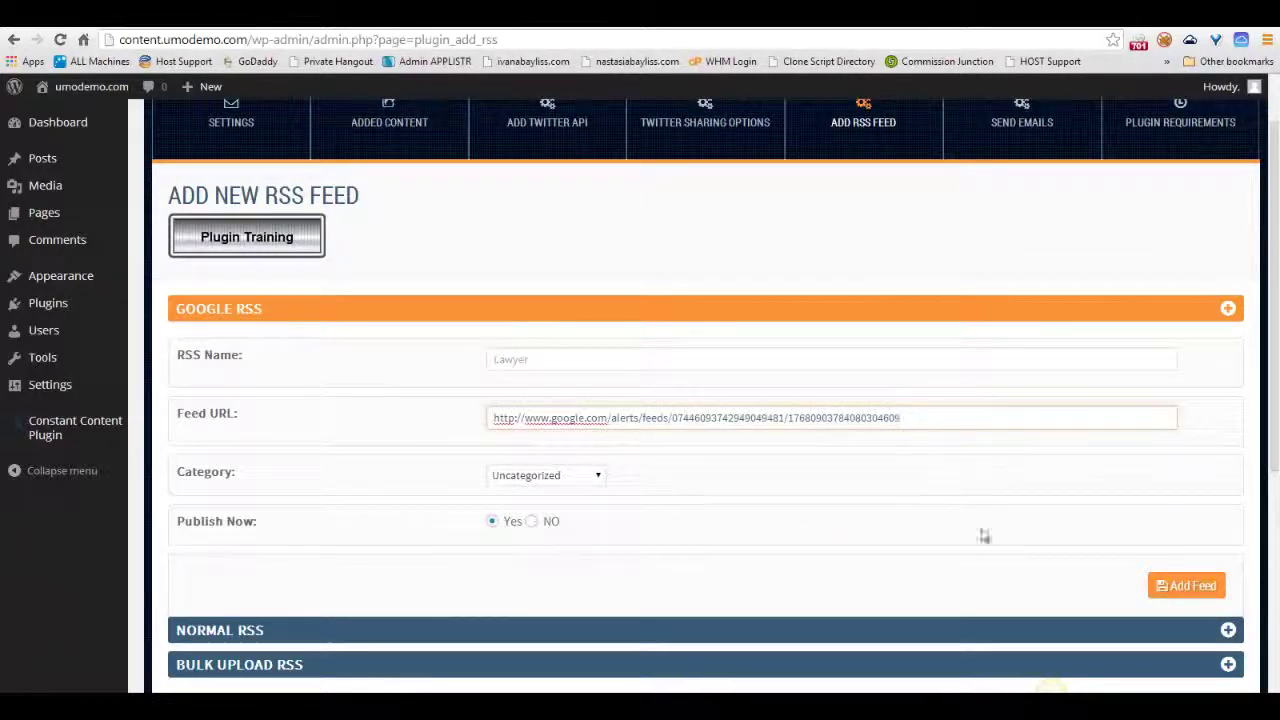
click(1176, 589)
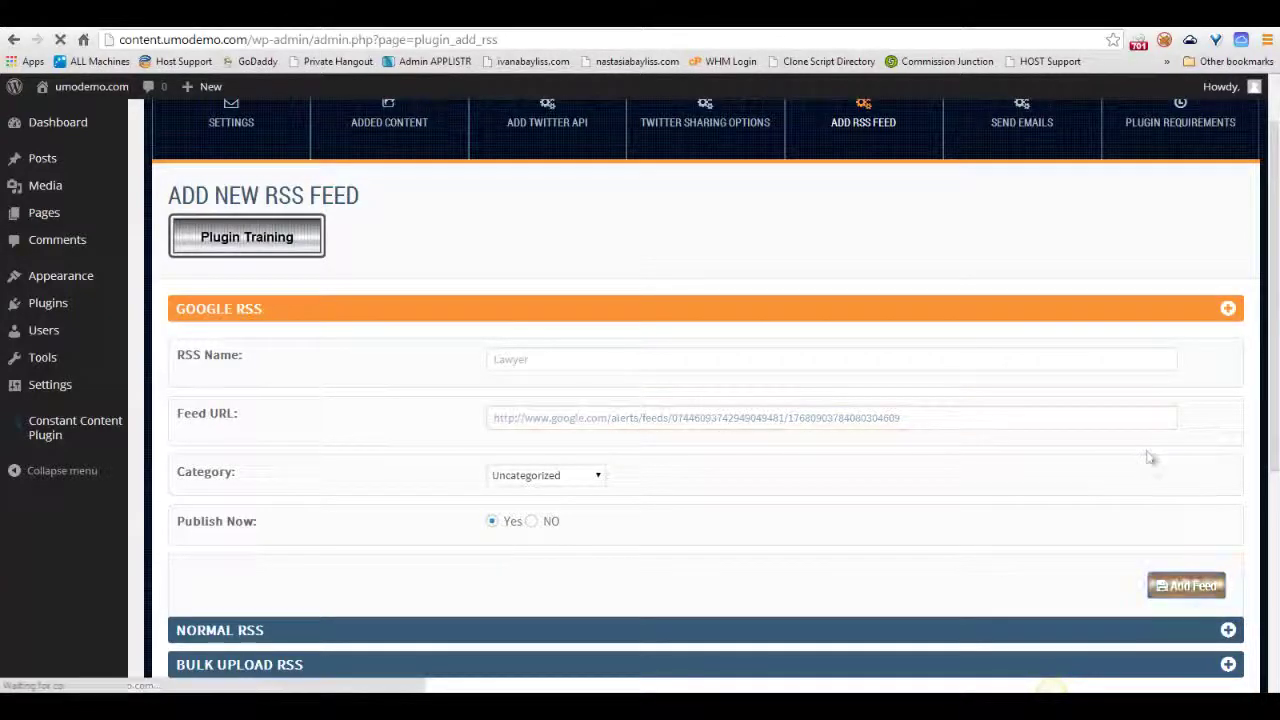
Step: Back in Google Alerts, create a new alert for "Legal Services" delivered to Feed
click(1118, 22)
click(180, 632)
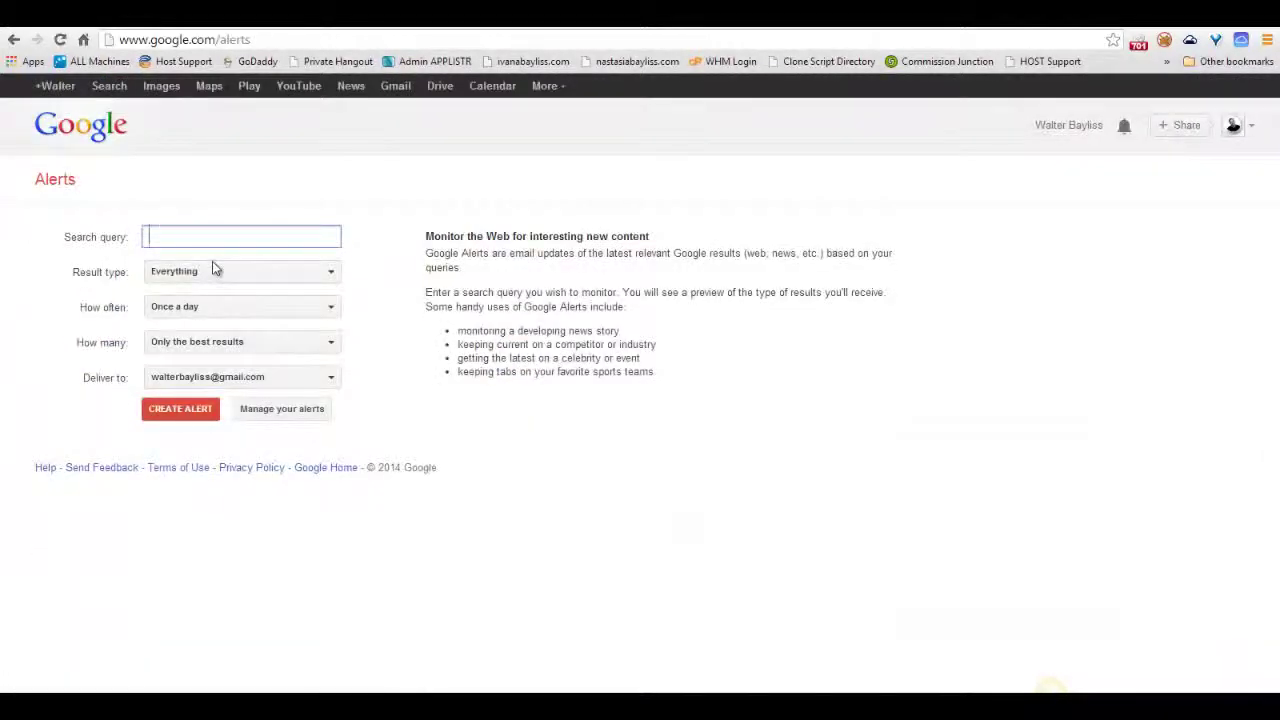
text(Legal Services)
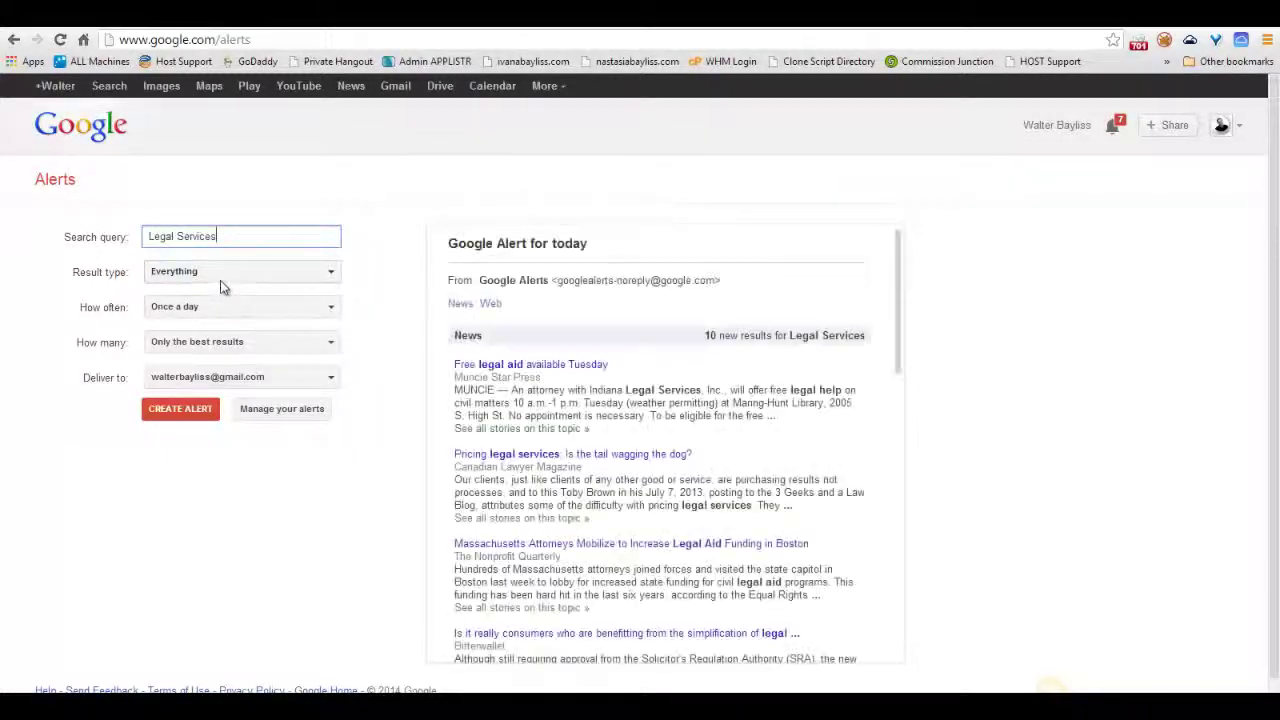
click(240, 377)
click(206, 423)
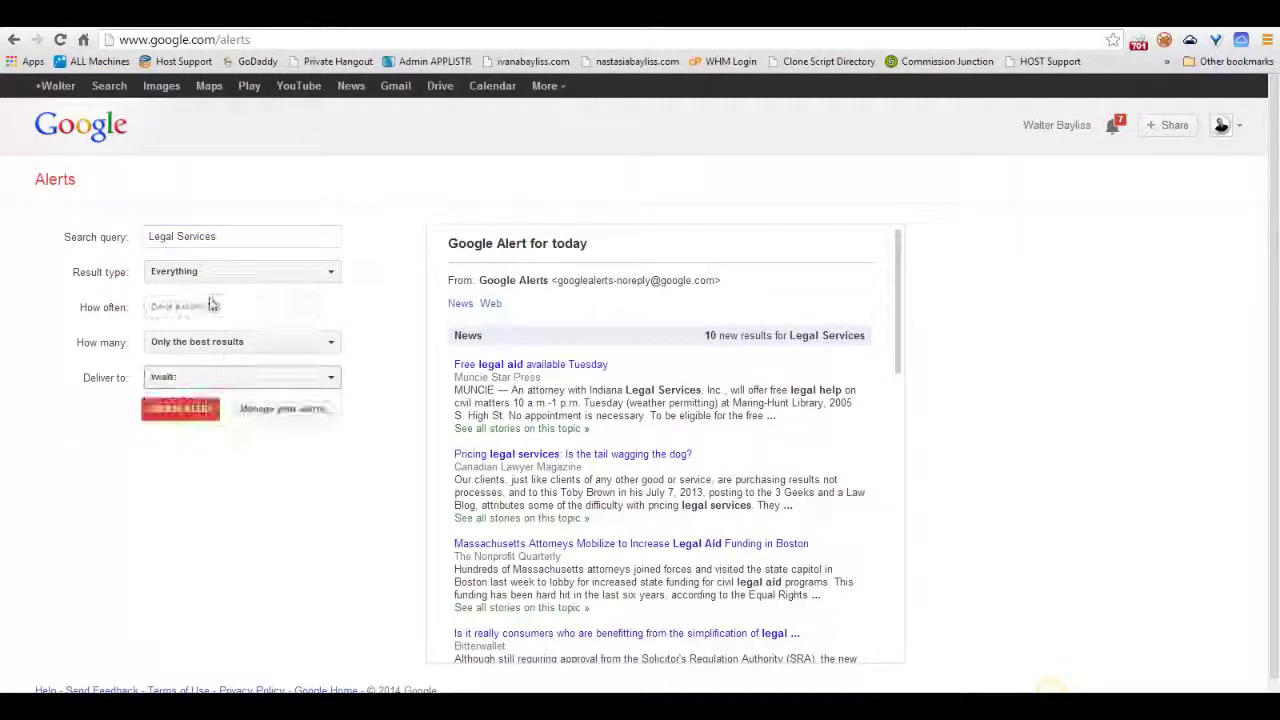
click(205, 405)
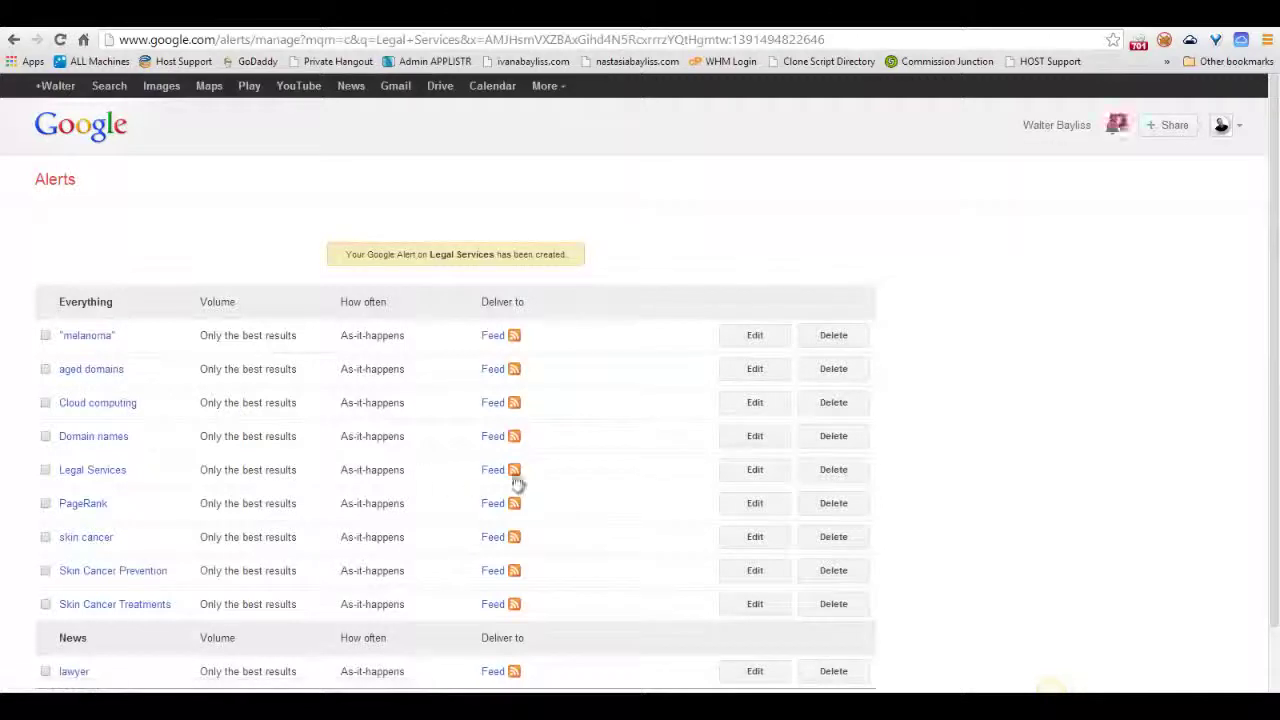
Step: Copy the link address of the Legal Services alert's feed and return to the plugin's Add RSS Feed page
right_click(515, 469)
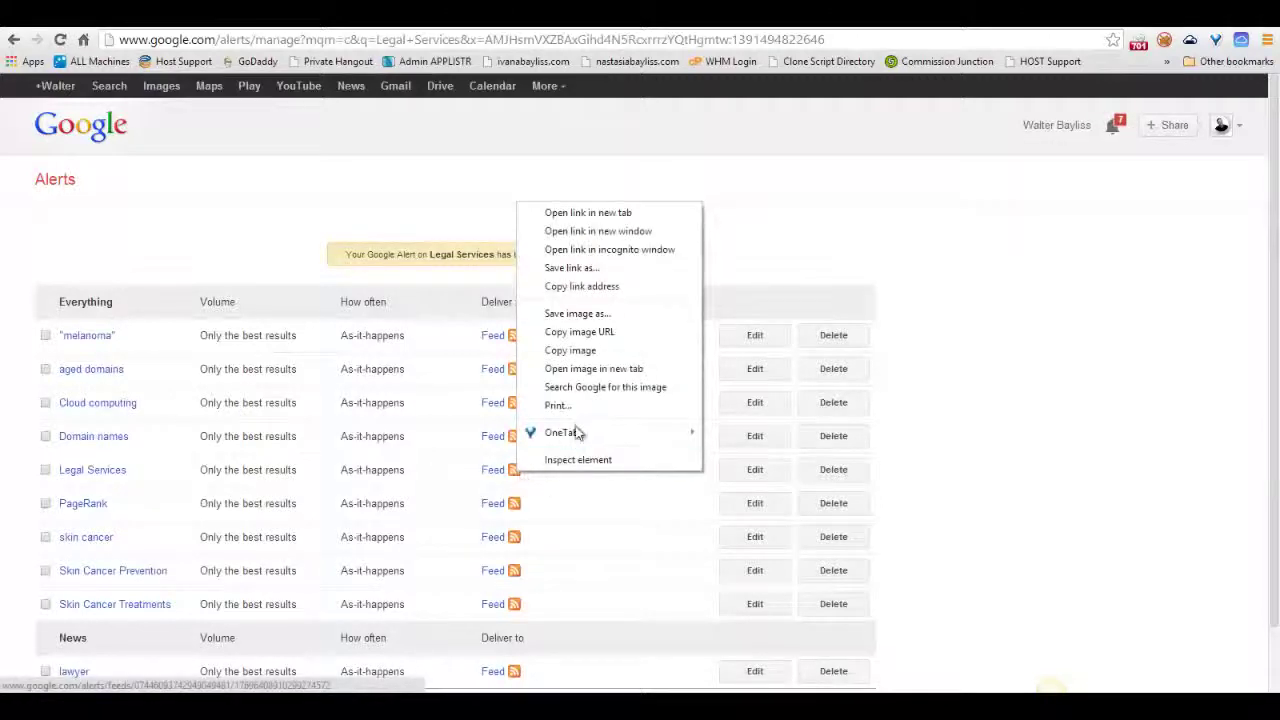
click(588, 287)
click(1000, 14)
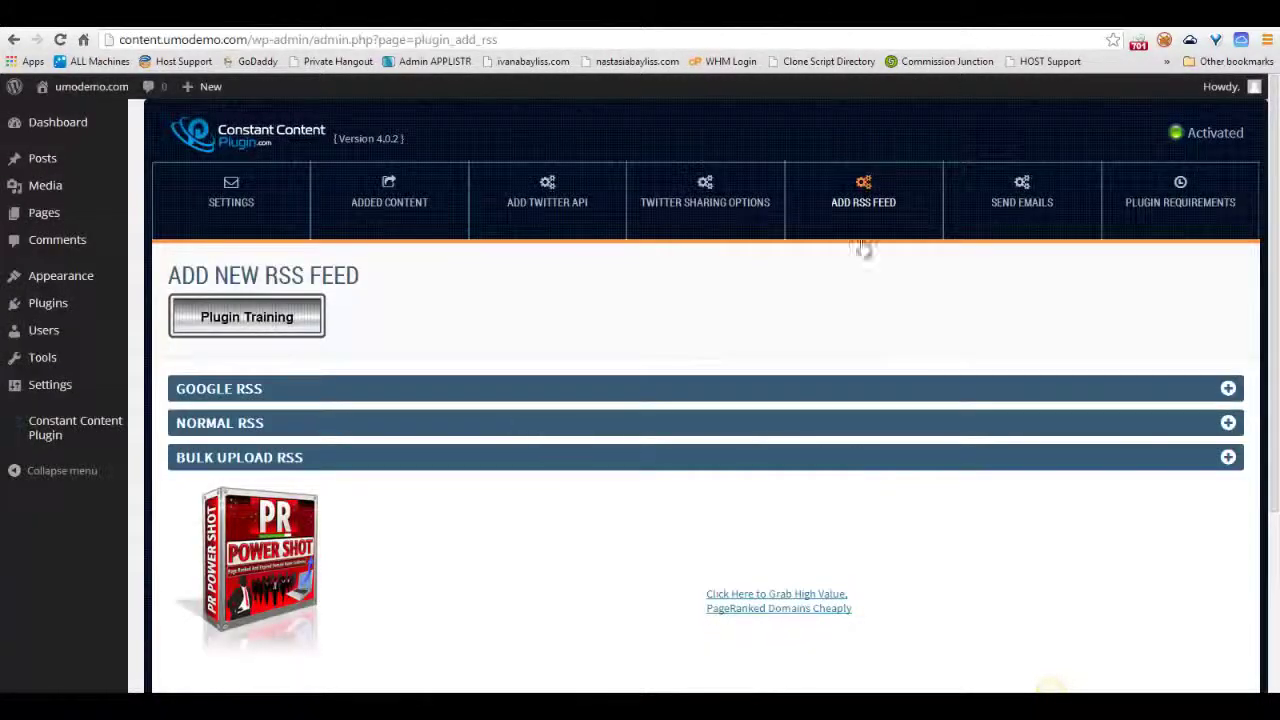
Step: Add a Google RSS feed named "Legal Services" using the copied feed URL
click(327, 392)
click(509, 441)
text(Legal Services)
key(Tab)
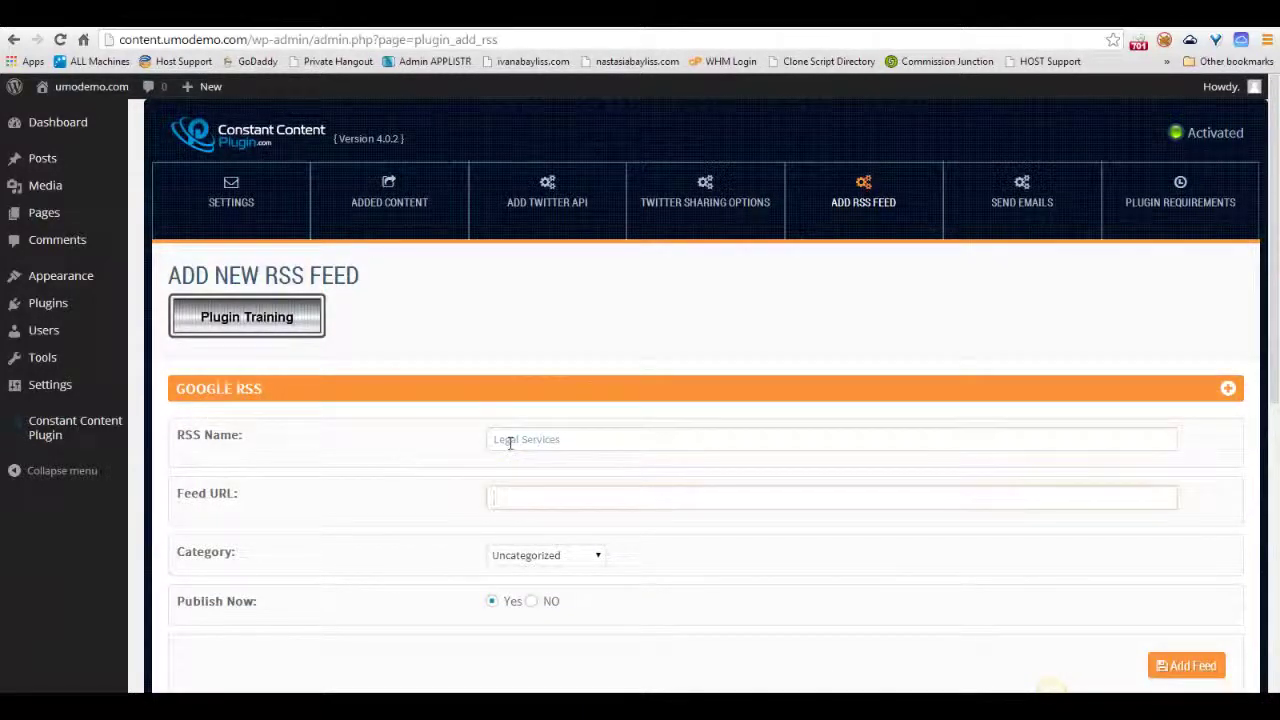
key(ctrl+v)
click(1192, 667)
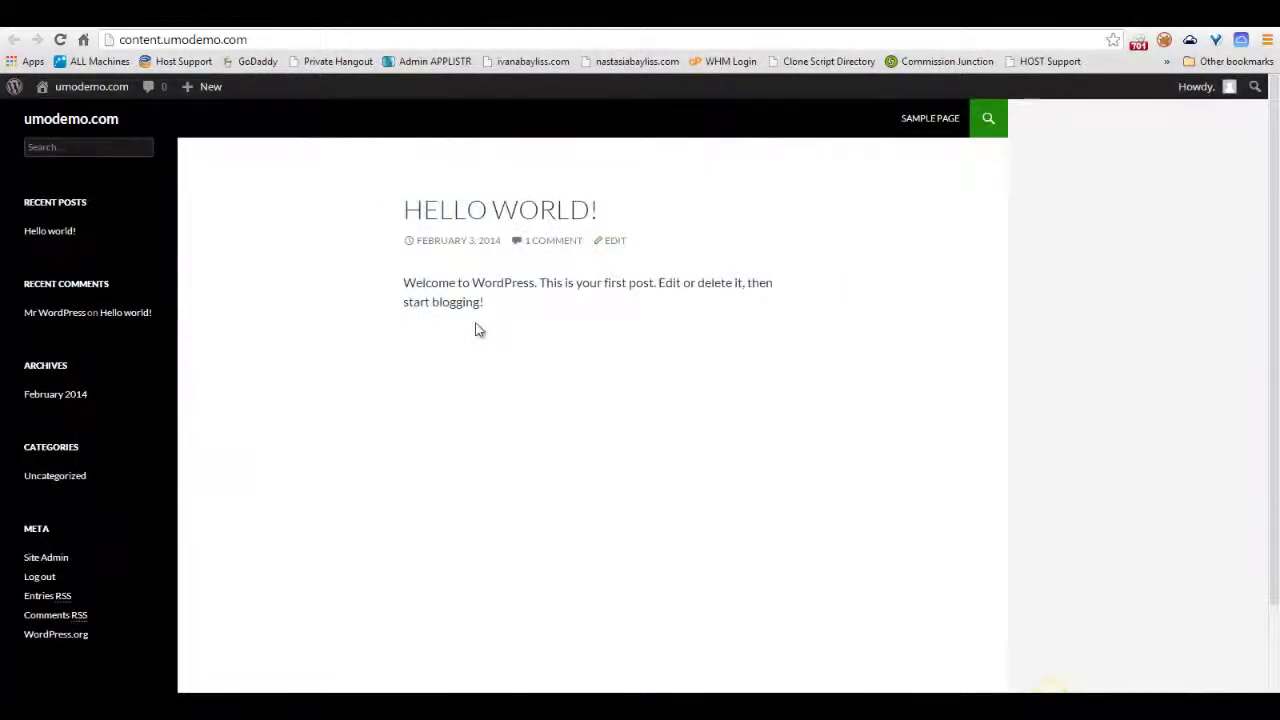
Step: Reload the site's front page and look through the top post with its story excerpts and tags
right_click(608, 420)
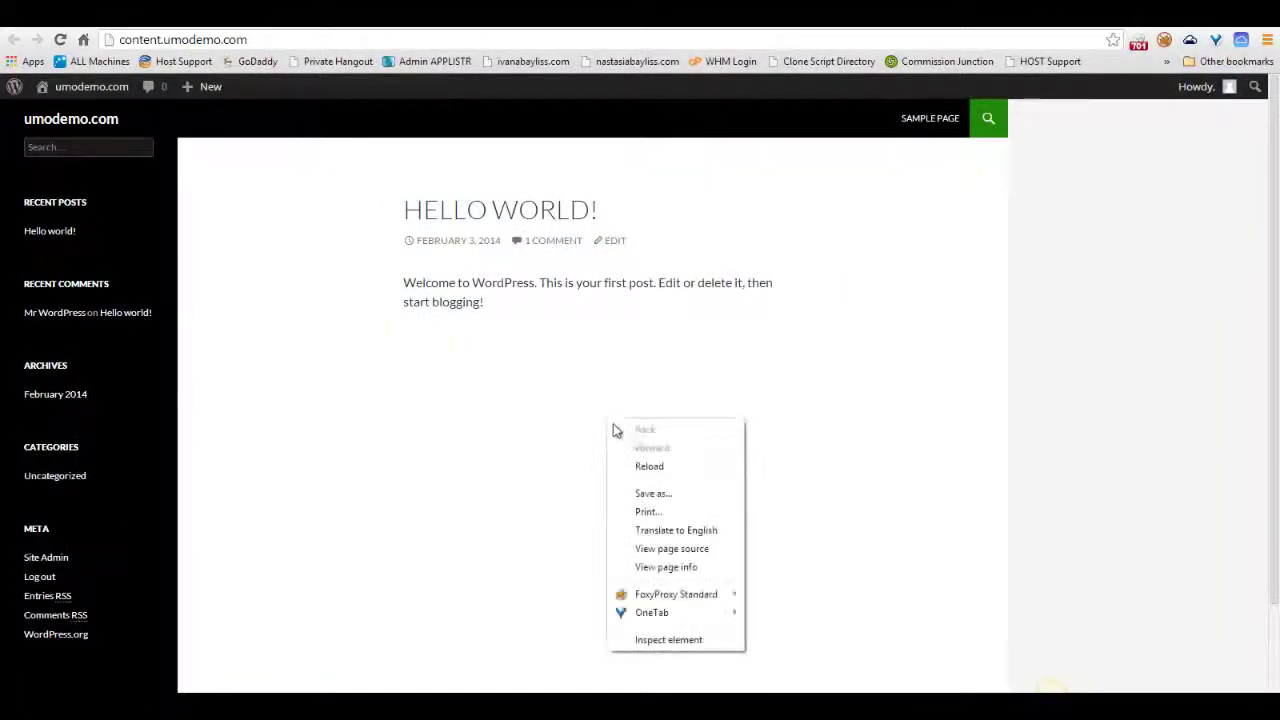
click(652, 467)
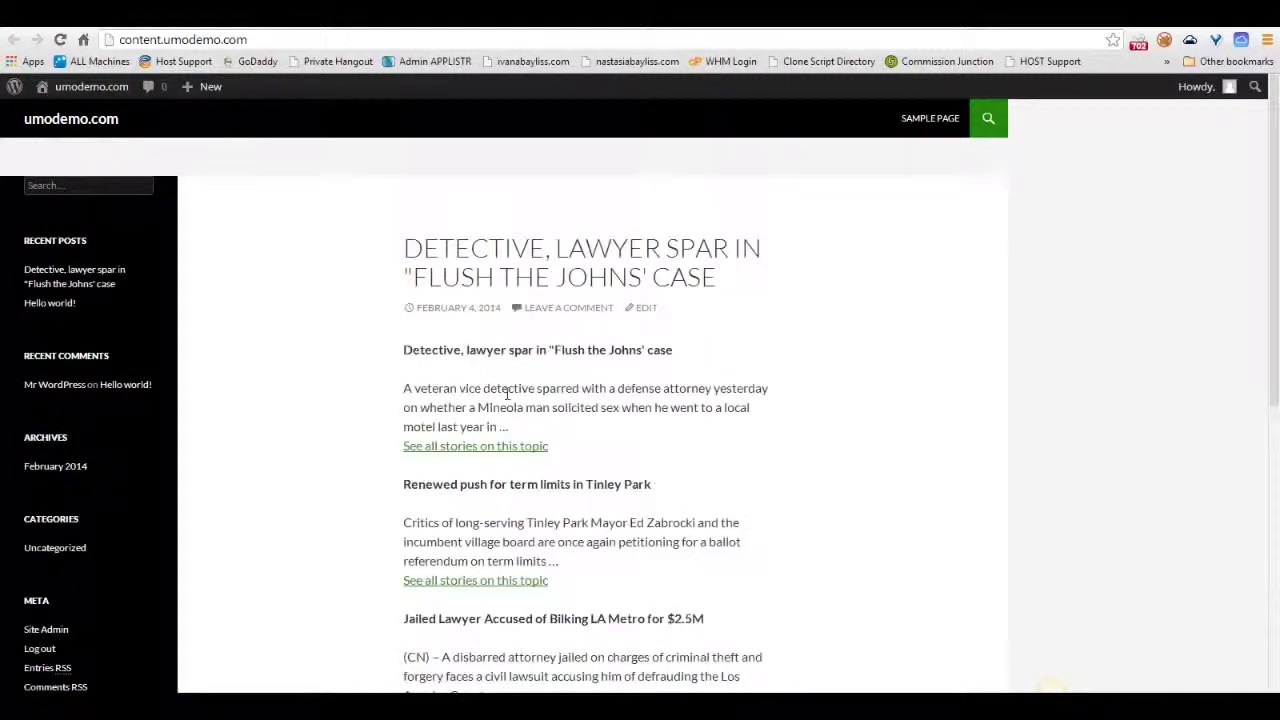
scroll(658, 370, down, 2)
scroll(658, 370, up, 2)
drag(442, 350, 604, 402)
scroll(520, 408, down, 2)
scroll(604, 402, down, 1)
scroll(611, 412, up, 2)
scroll(610, 405, down, 4)
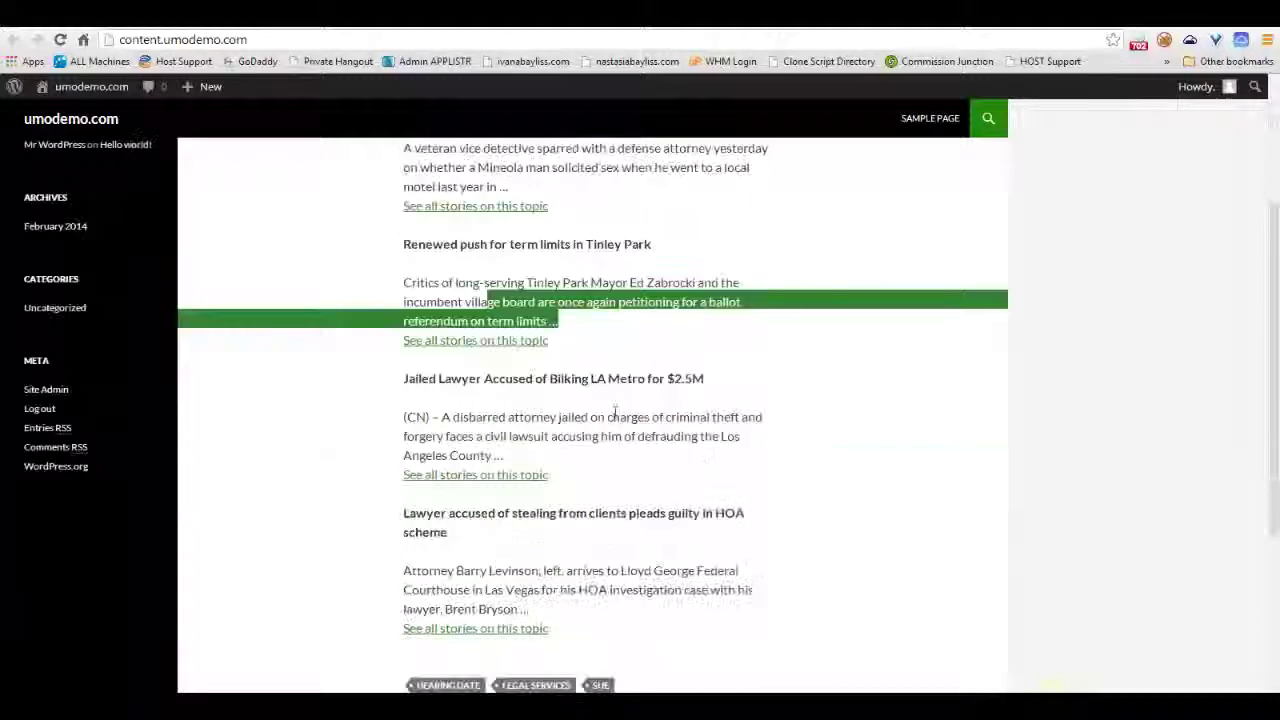
scroll(624, 405, up, 5)
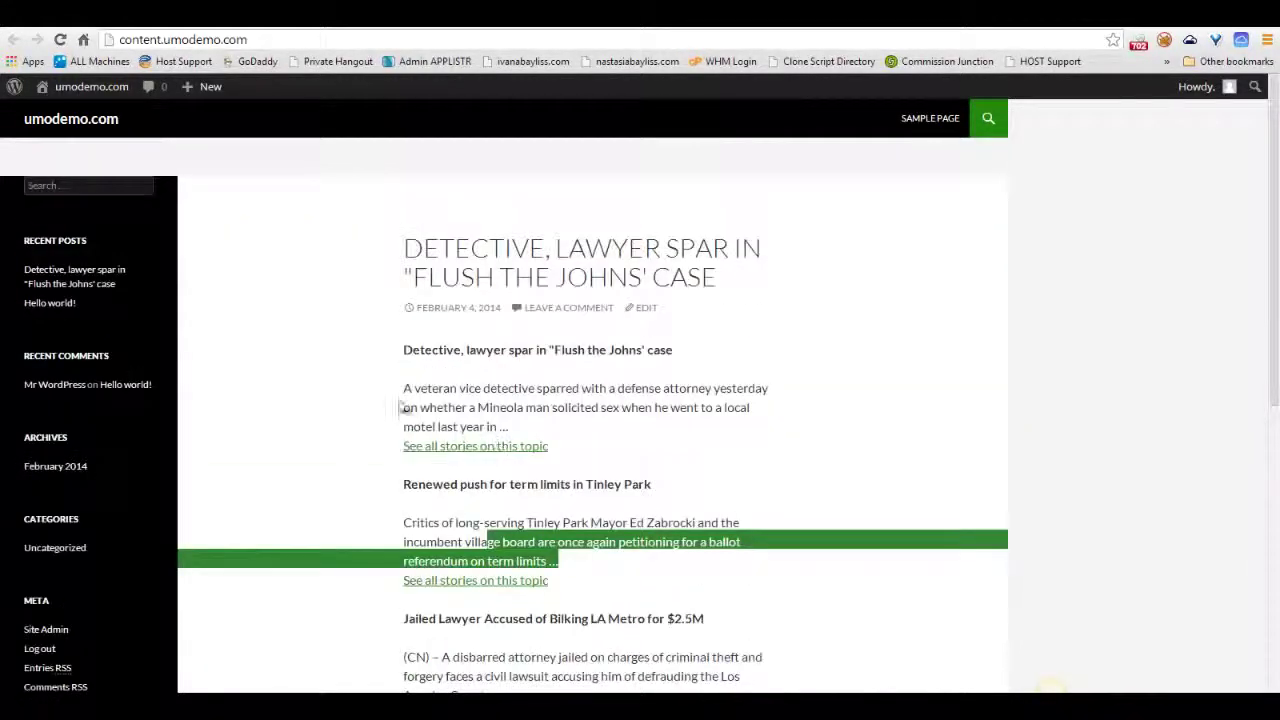
Step: Highlight the individual story excerpts in the top post and review the source links and tags beneath them
click(404, 388)
drag(404, 388, 520, 426)
drag(410, 484, 545, 542)
scroll(545, 542, down, 2)
drag(404, 455, 561, 530)
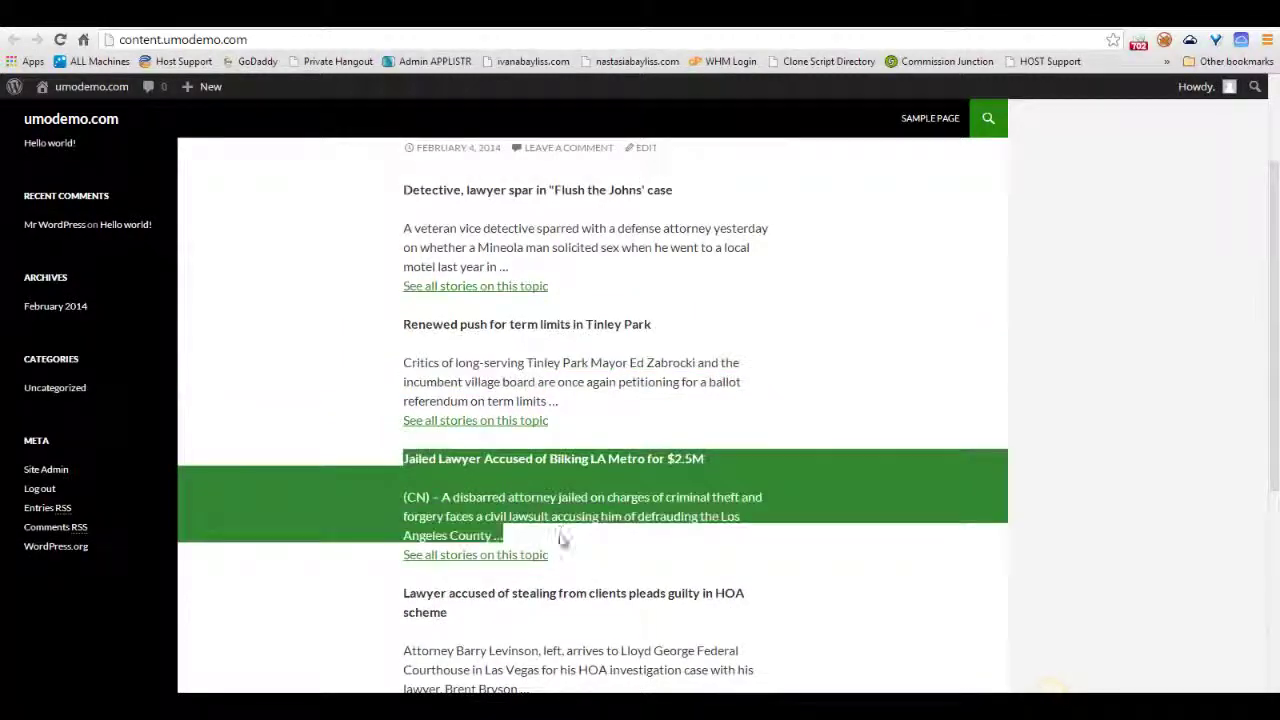
scroll(607, 517, up, 2)
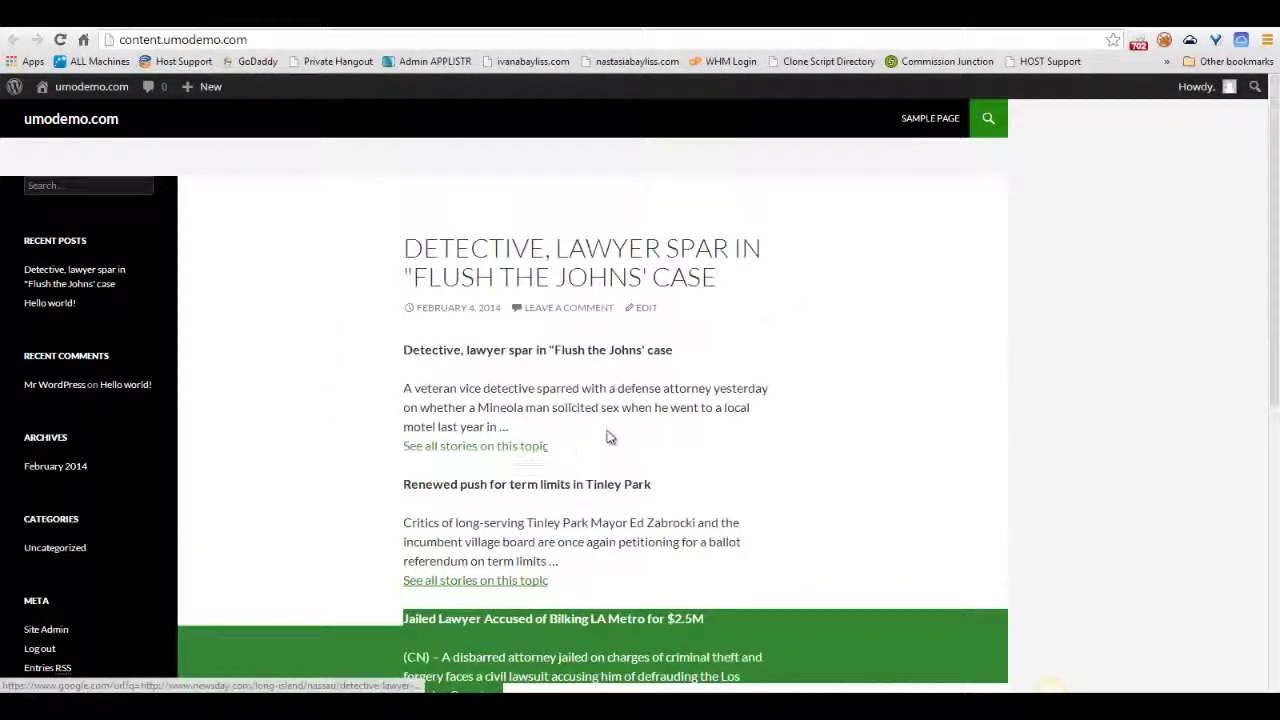
scroll(646, 441, down, 2)
scroll(646, 441, down, 4)
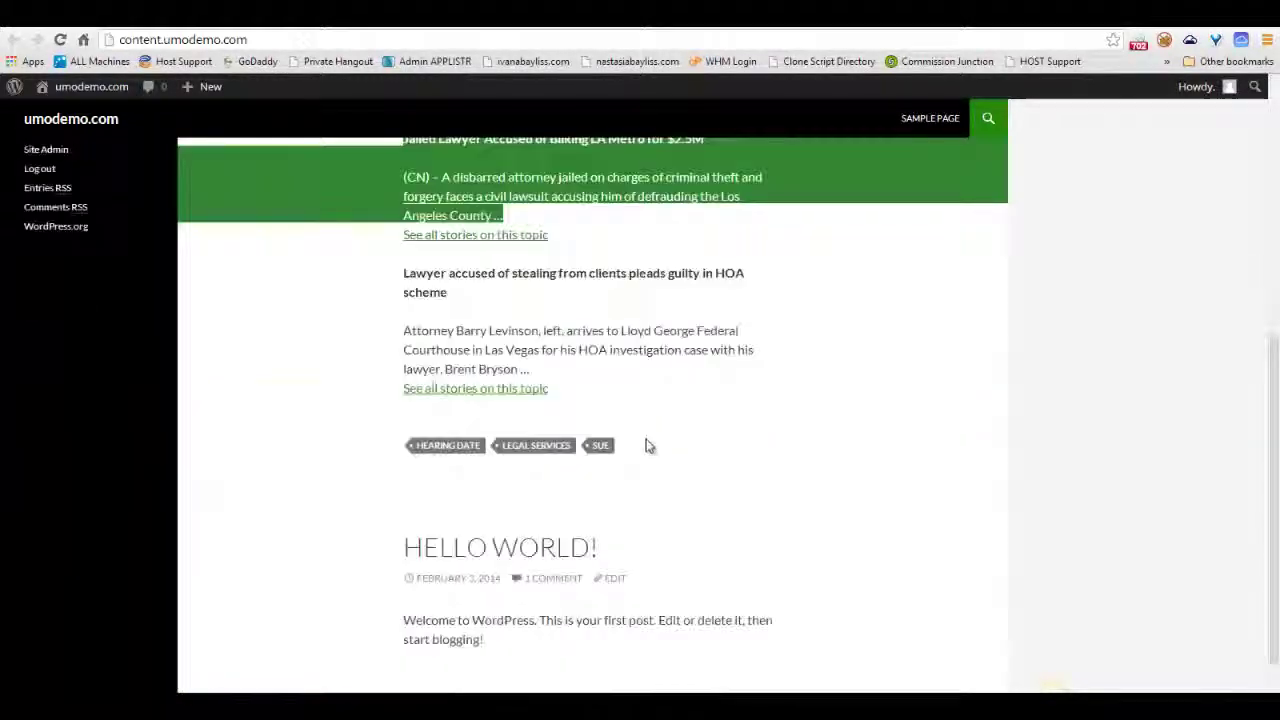
scroll(646, 441, up, 5)
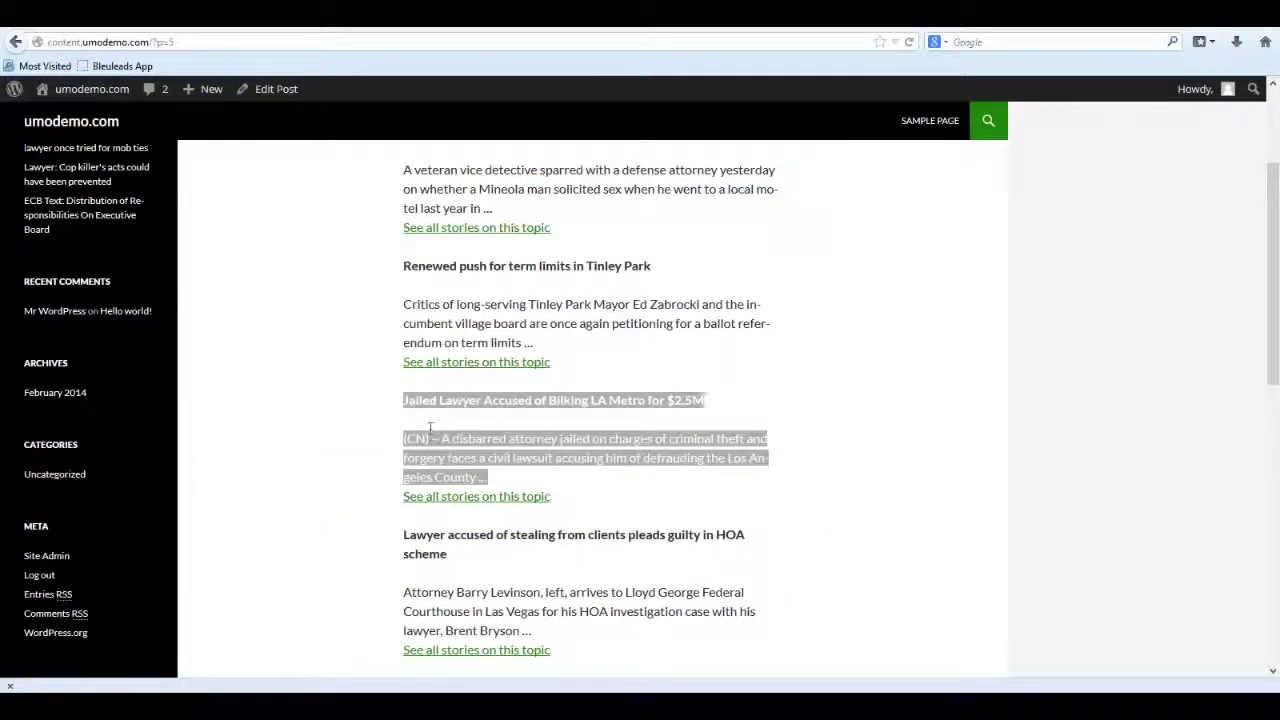
Step: Go to the Constant Content Plugin's Added Content page in the WordPress dashboard and expand the Add Links section
mouse_move(88, 92)
click(89, 118)
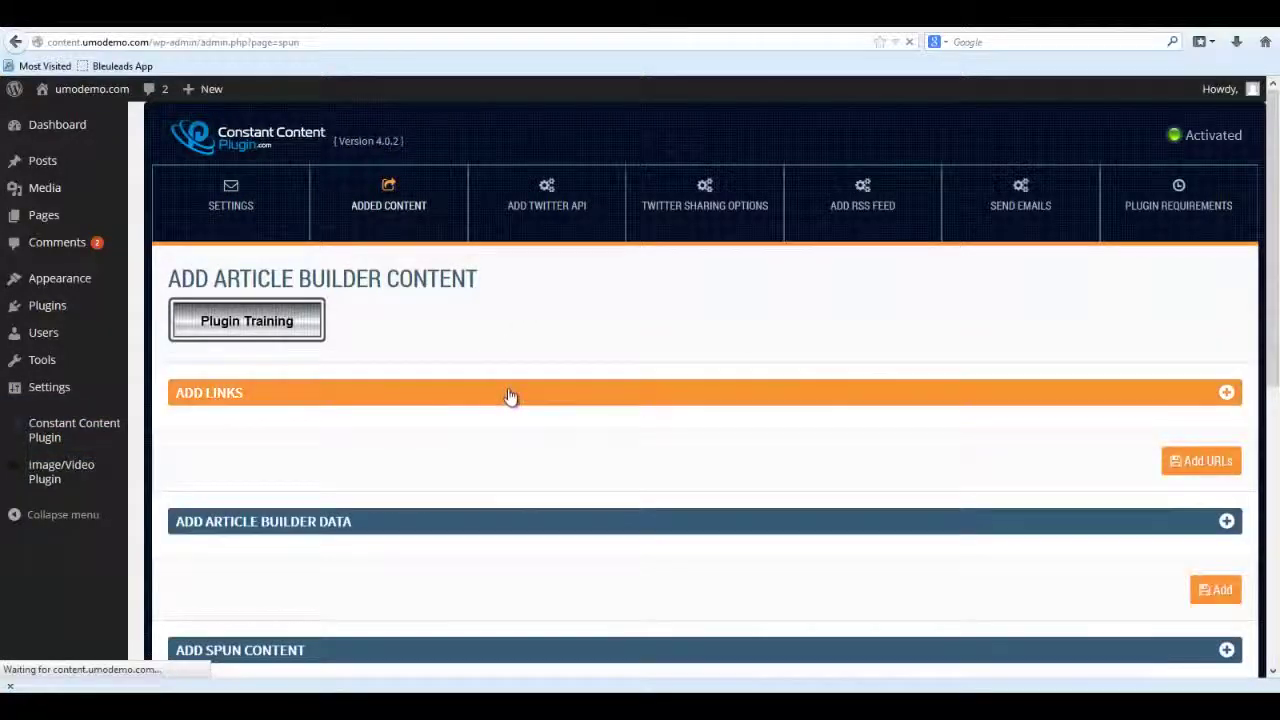
click(511, 394)
scroll(463, 462, down, 3)
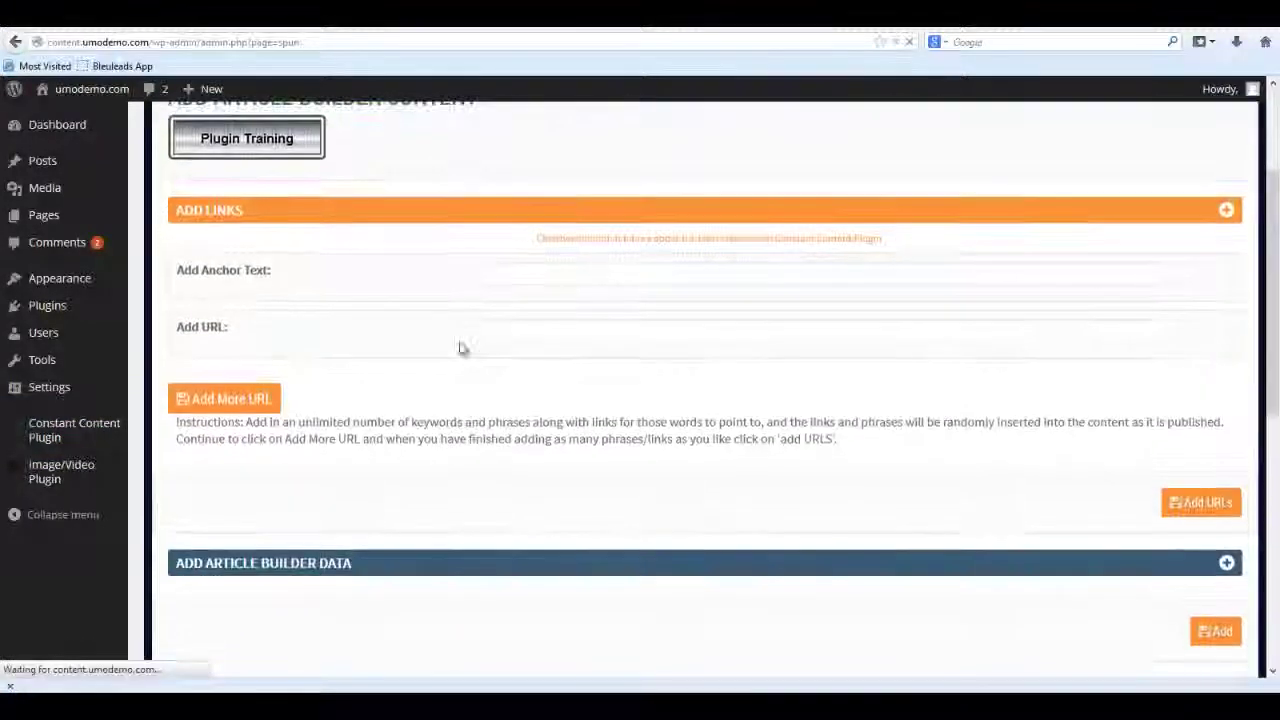
Step: Expand the Add Article Builder Data section and review its paragraph, category and link options
scroll(503, 354, down, 3)
click(493, 380)
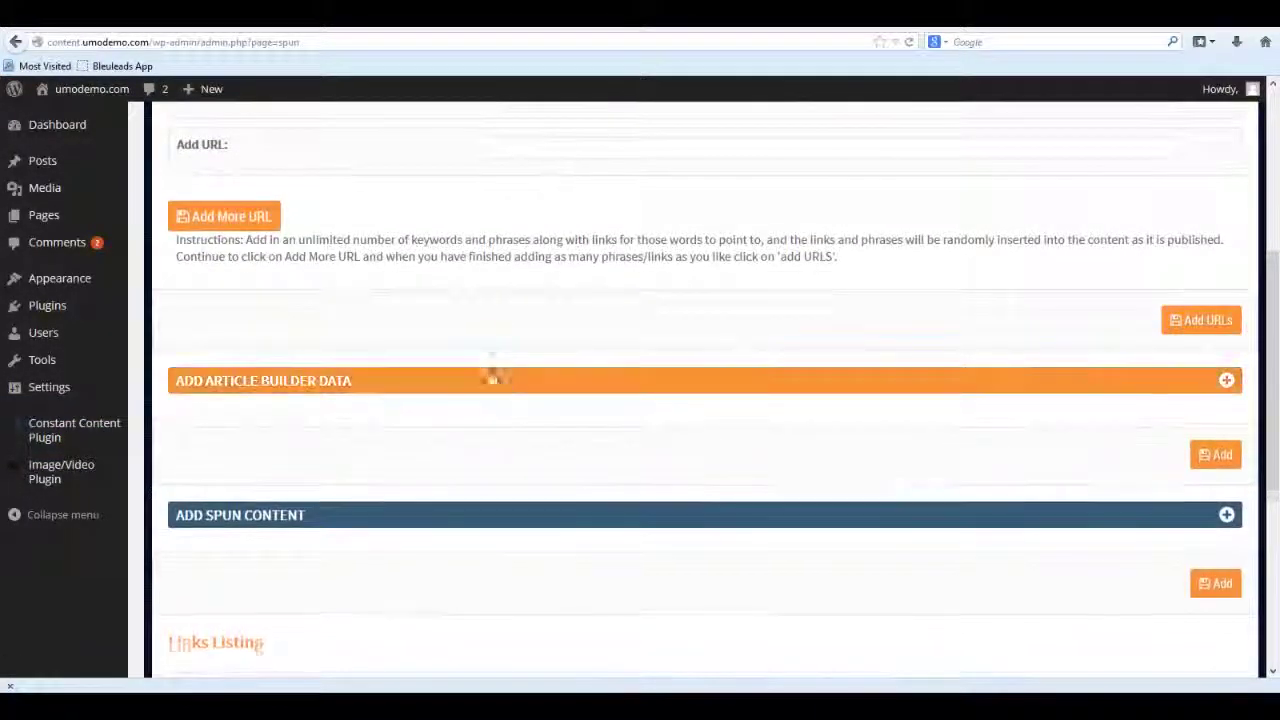
scroll(515, 480, down, 5)
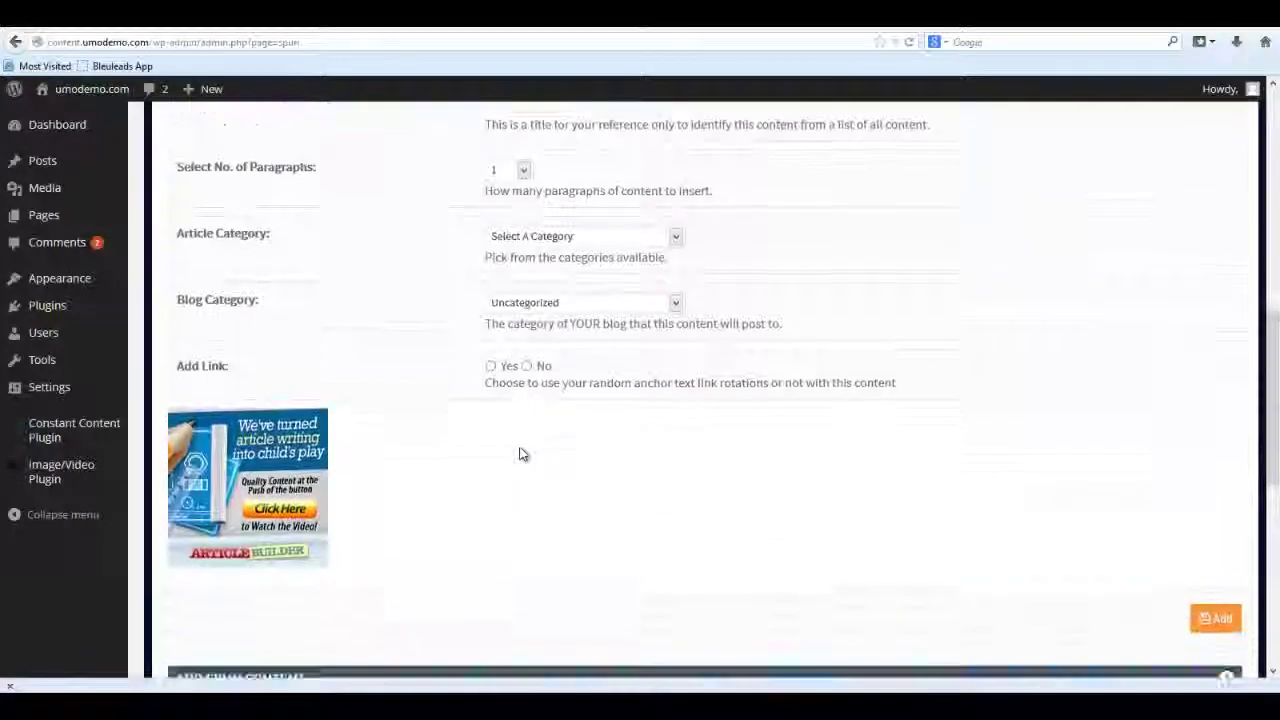
Step: Expand the Add Spun Content section and examine its content field, category option, spinner syntax instructions and the listings below
click(484, 376)
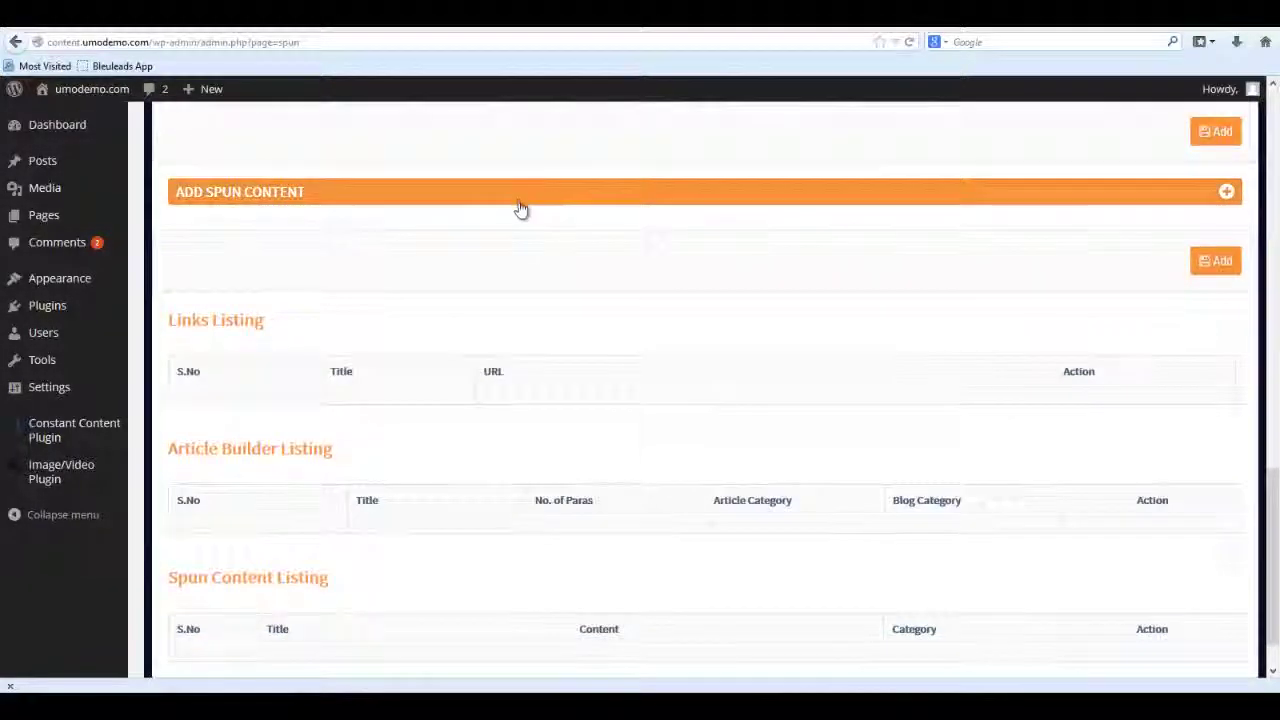
scroll(474, 379, down, 1)
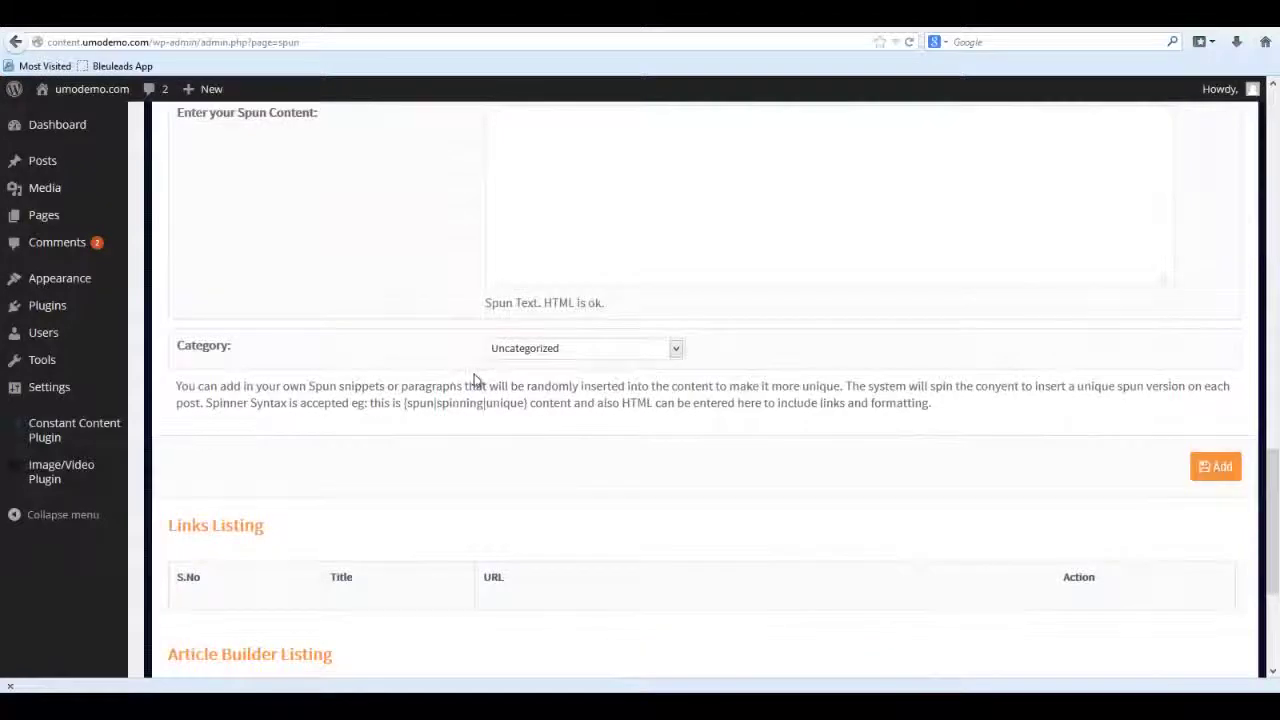
scroll(474, 376, down, 1)
scroll(554, 346, down, 1)
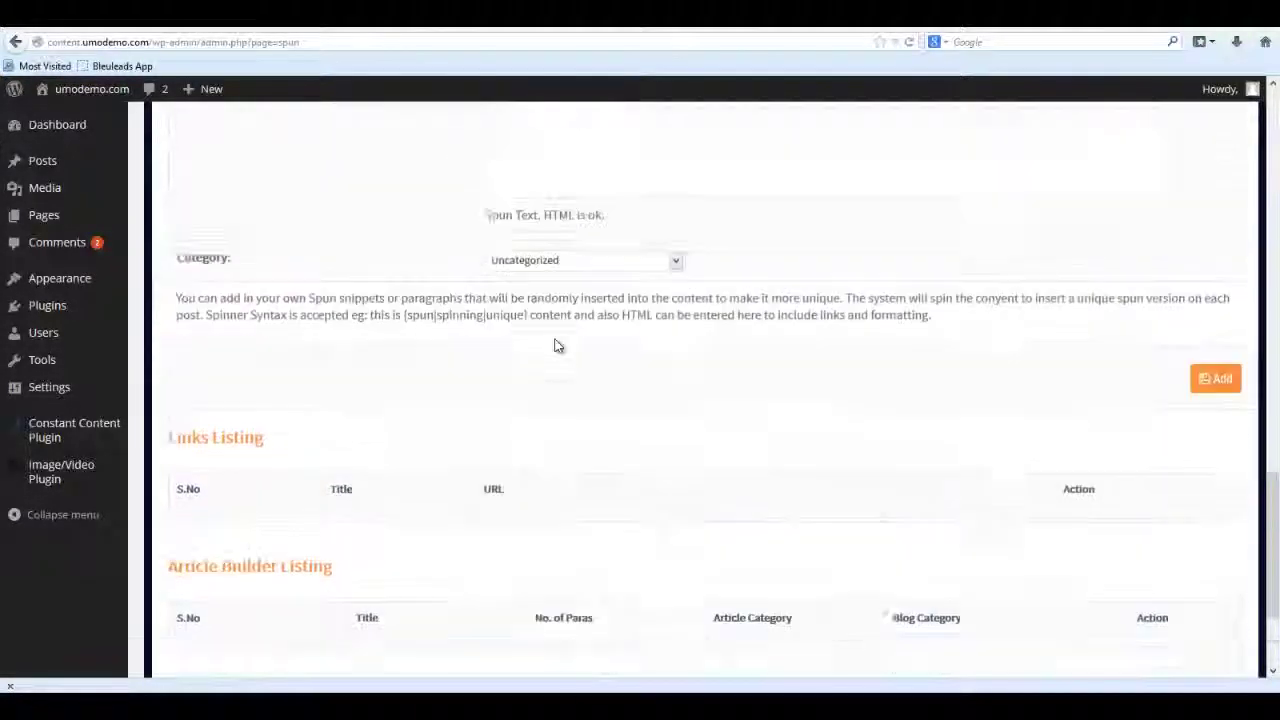
scroll(554, 346, up, 12)
scroll(556, 340, up, 3)
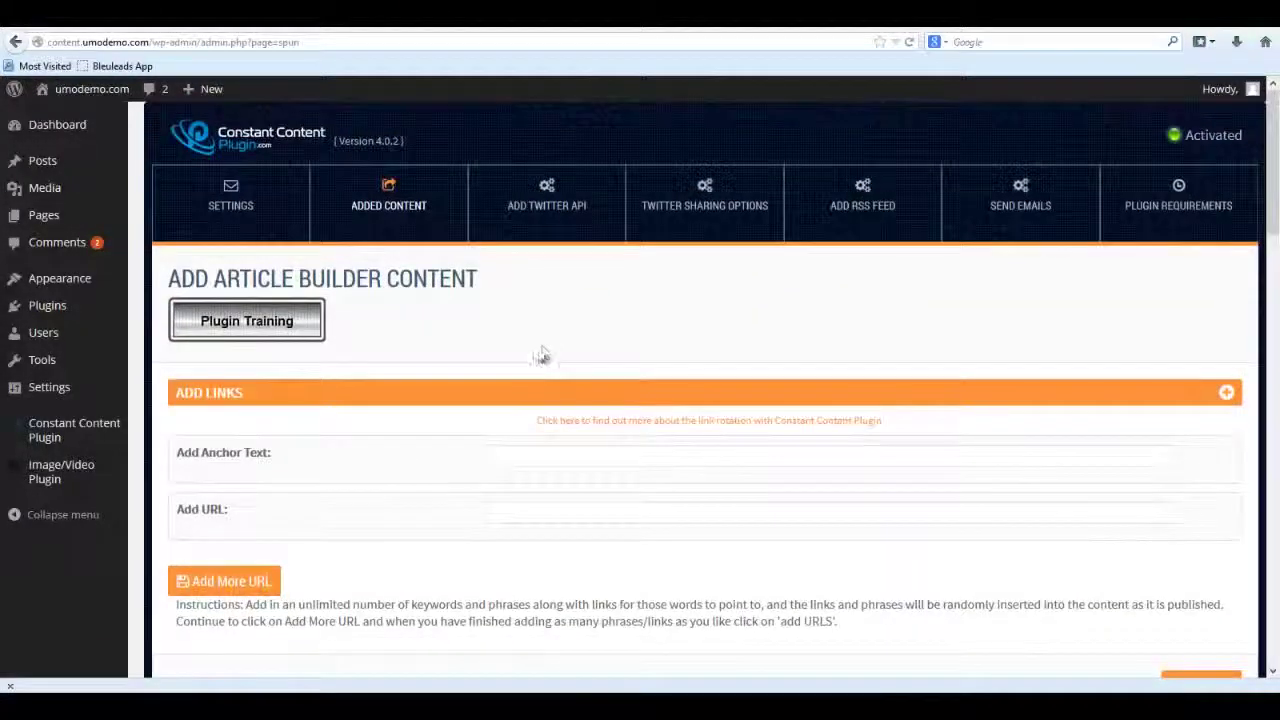